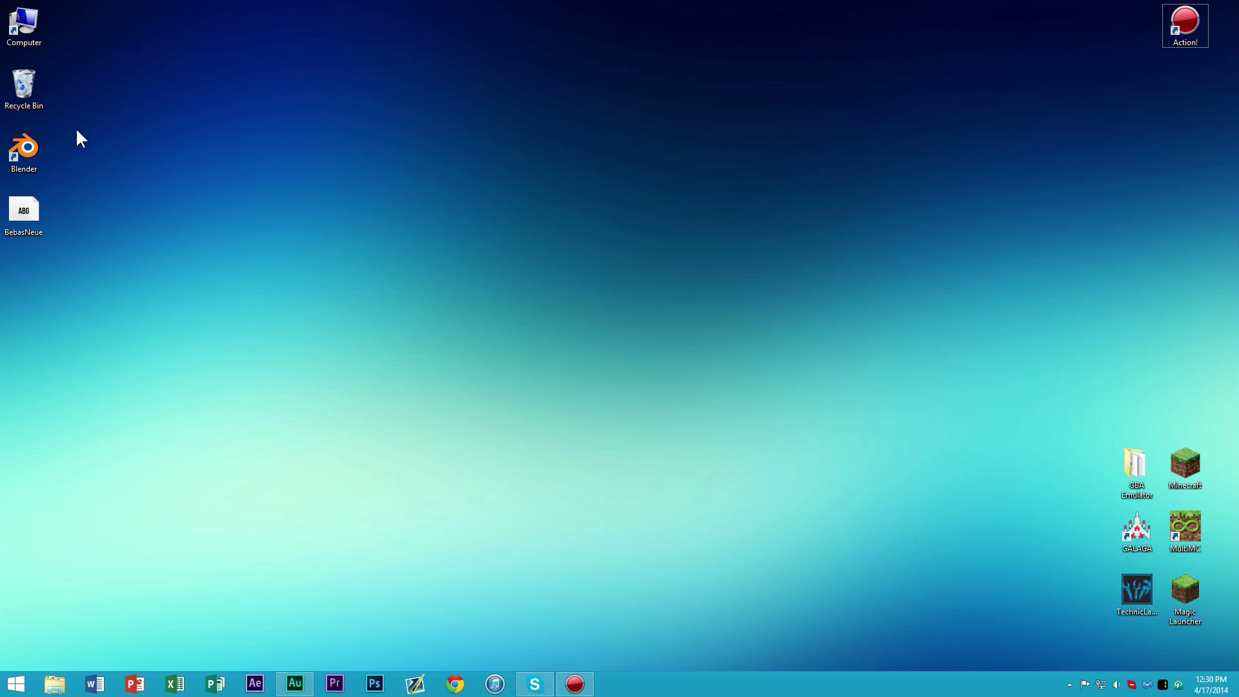
# Step: Launch Blender, shrink its window so the desktop shows around it, and dismiss the splash screen
pyautogui.doubleClick(32, 154)
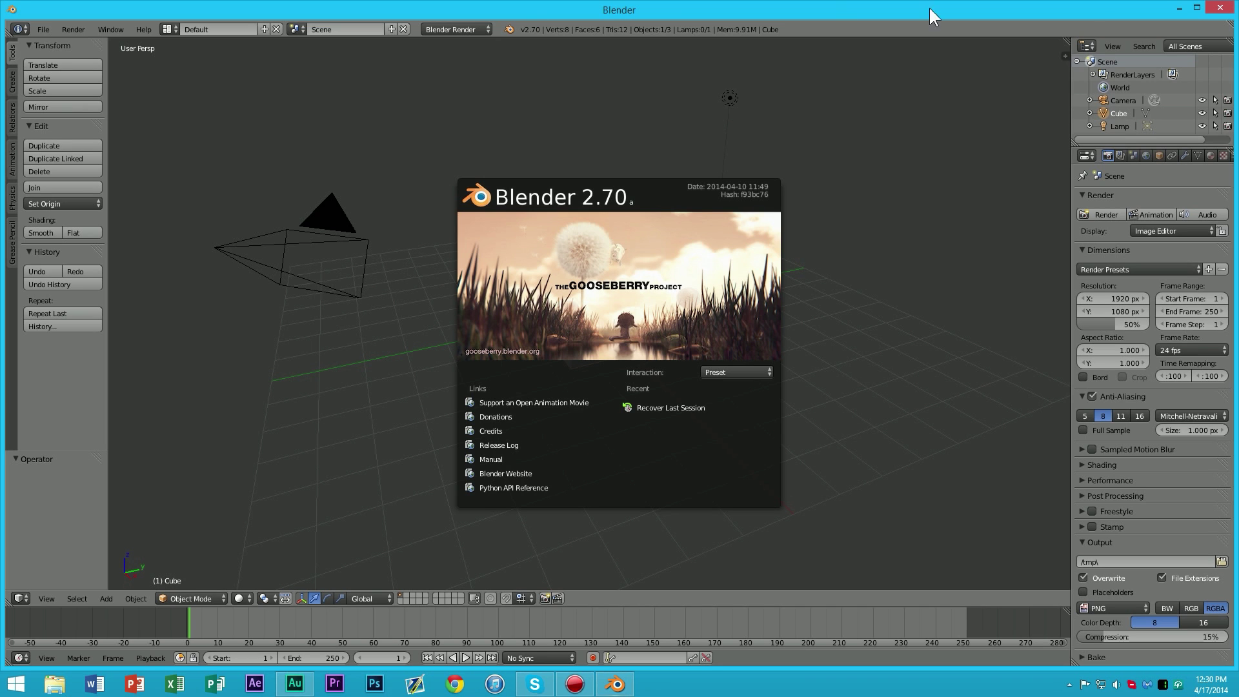
pyautogui.click(1196, 7)
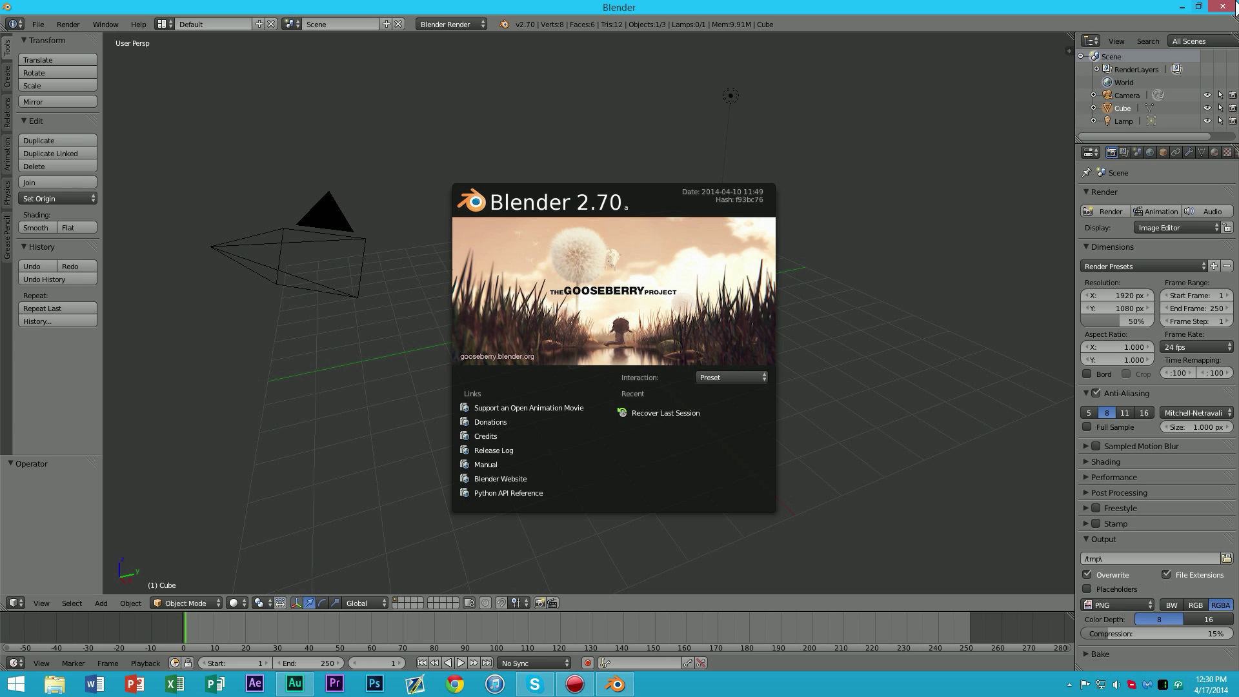
pyautogui.click(1199, 8)
pyautogui.moveTo(1234, 3); pyautogui.dragTo(1106, 56)
pyautogui.moveTo(977, 64); pyautogui.dragTo(1079, 29)
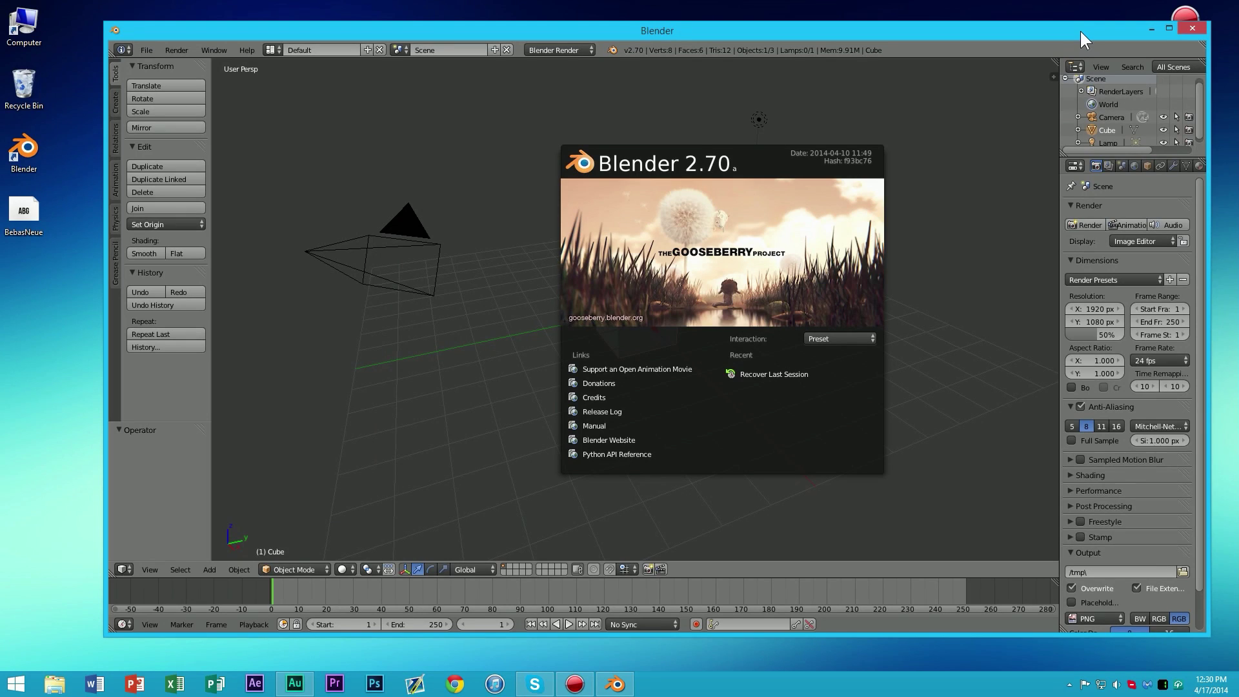
pyautogui.click(922, 145)
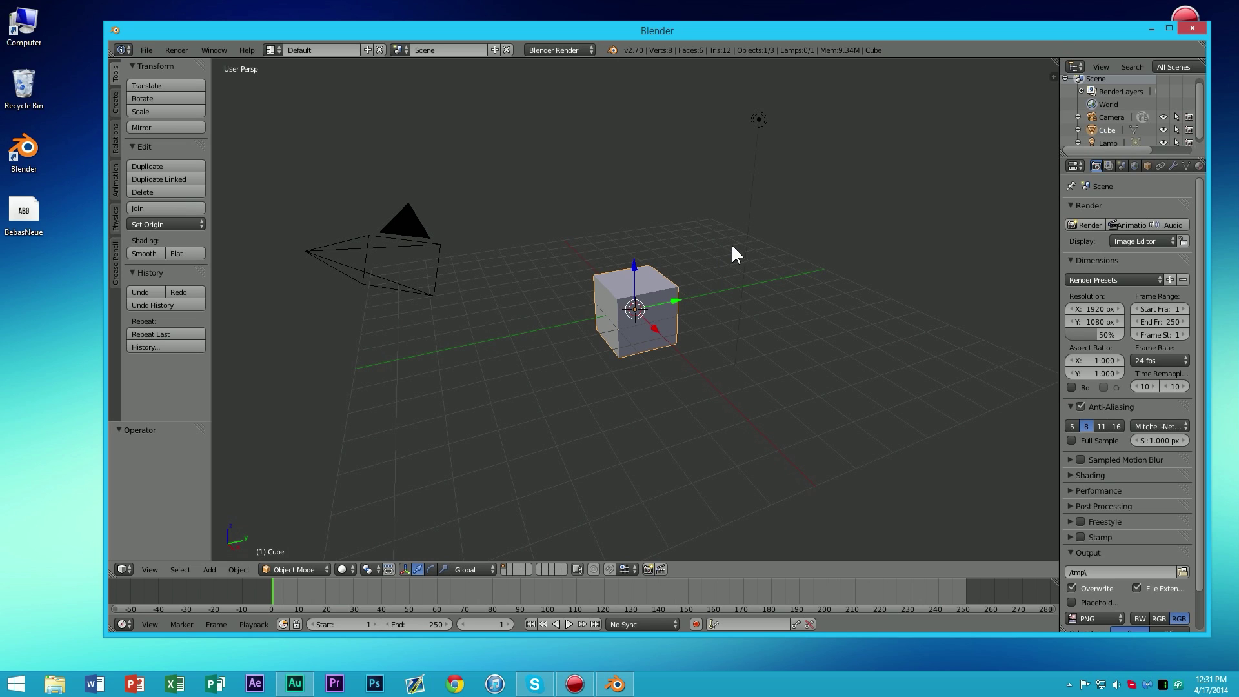
# Step: Delete the default cube from the scene
pyautogui.click(722, 268)
pyautogui.press('x')
pyautogui.click(634, 301)
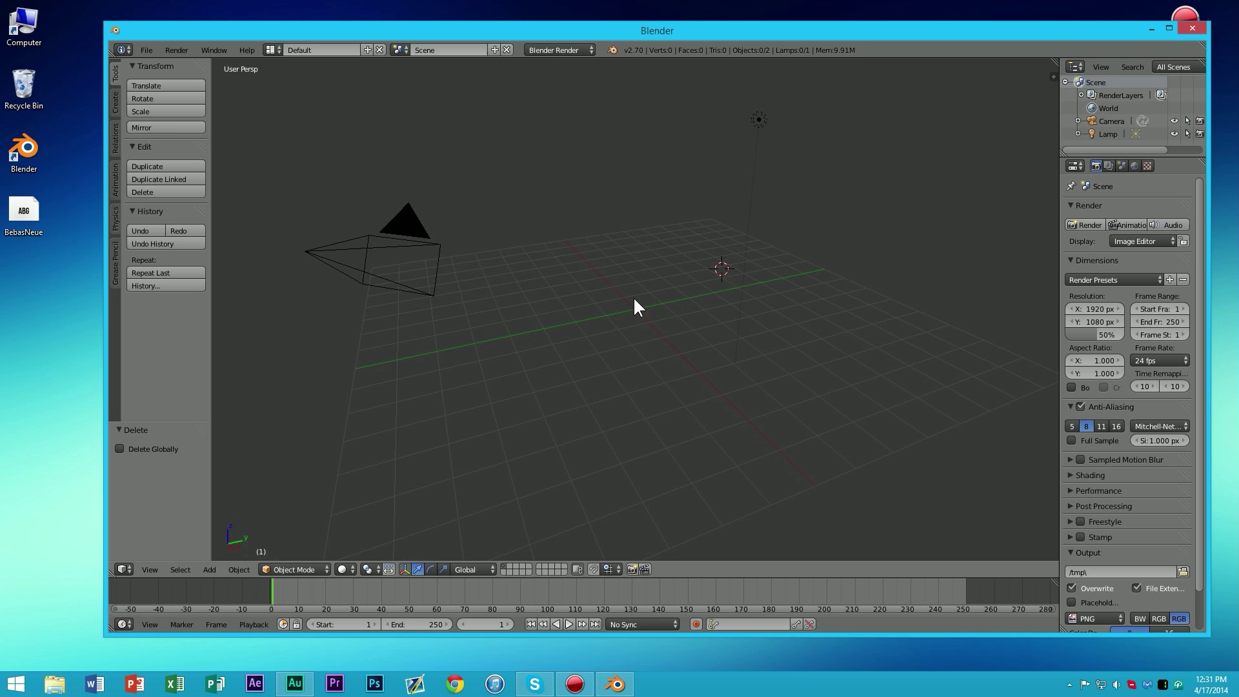
# Step: Align the camera to the front view of the scene
pyautogui.rightClick(356, 250)
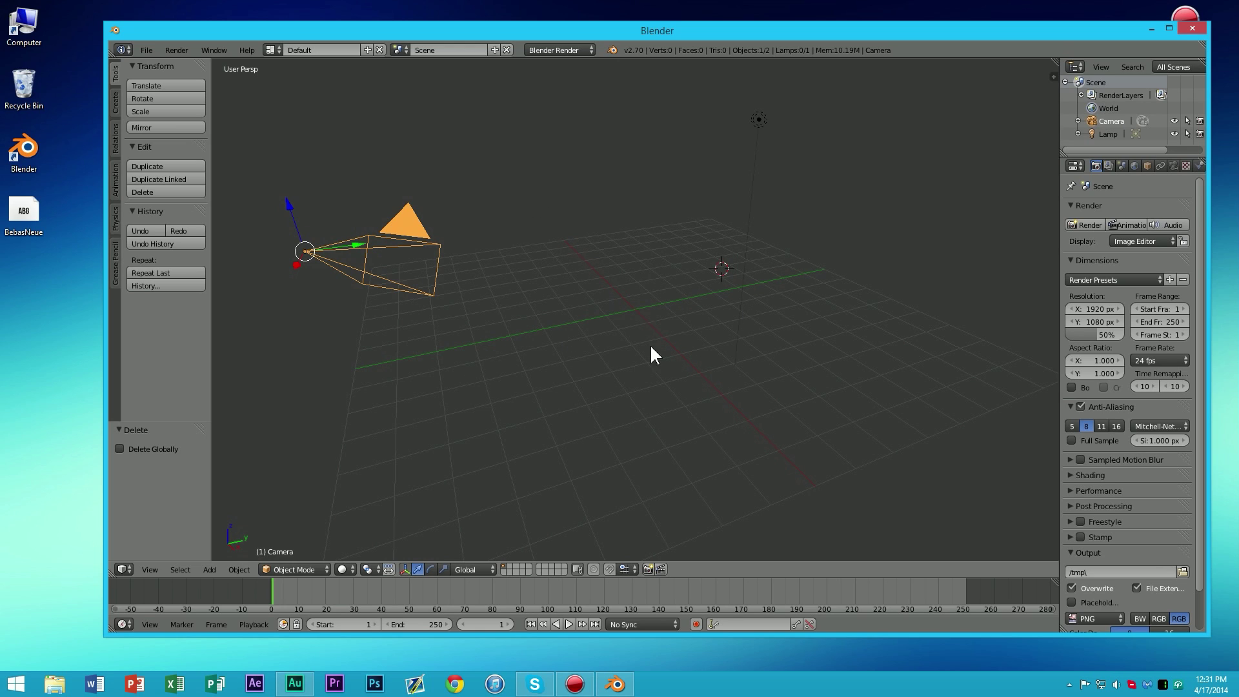
pyautogui.click(152, 568)
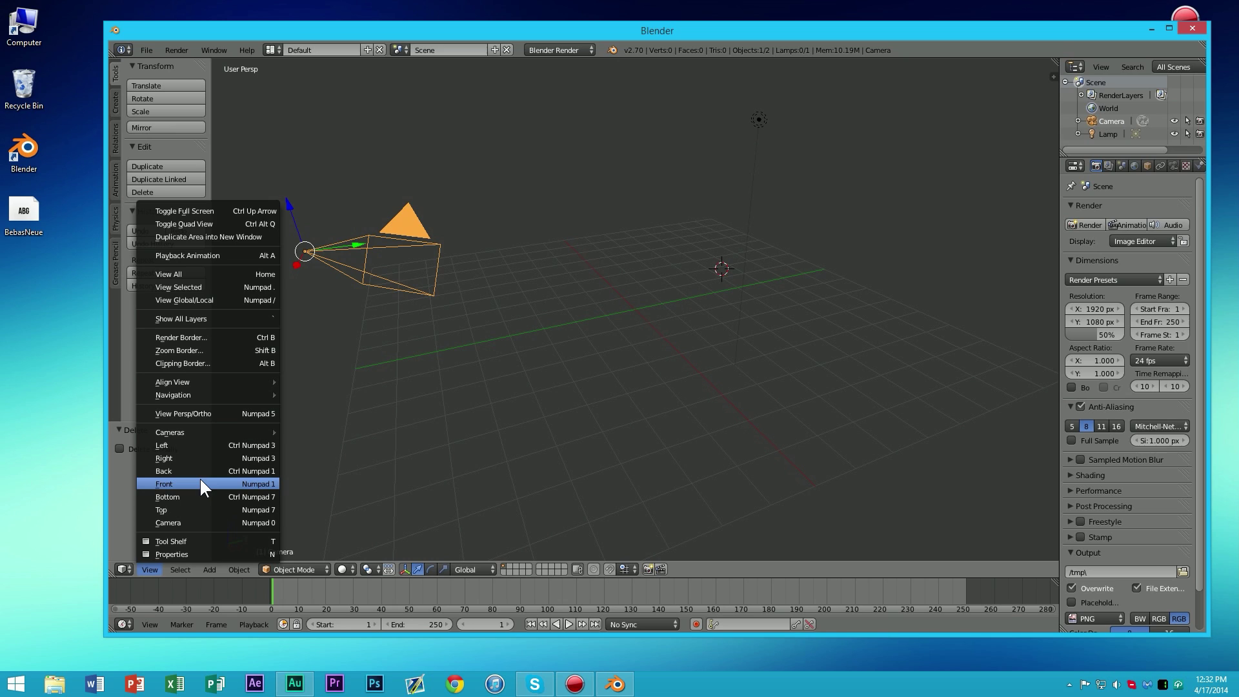
pyautogui.click(148, 569)
pyautogui.click(147, 569)
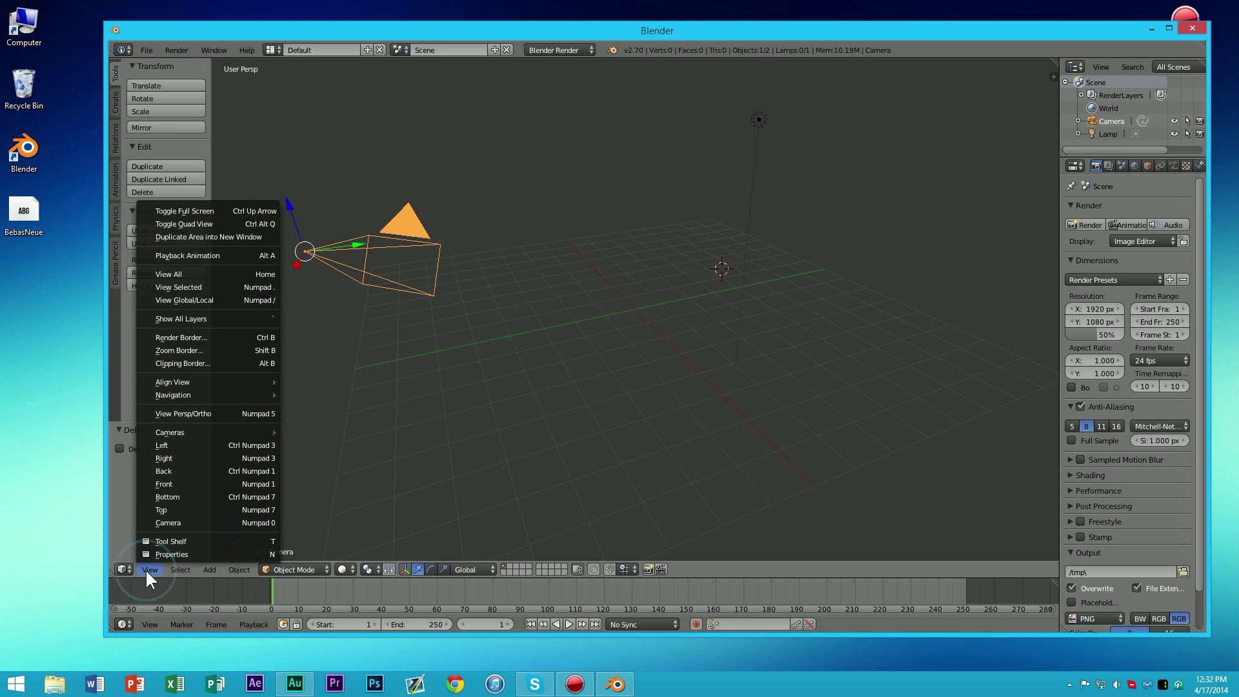
pyautogui.click(180, 483)
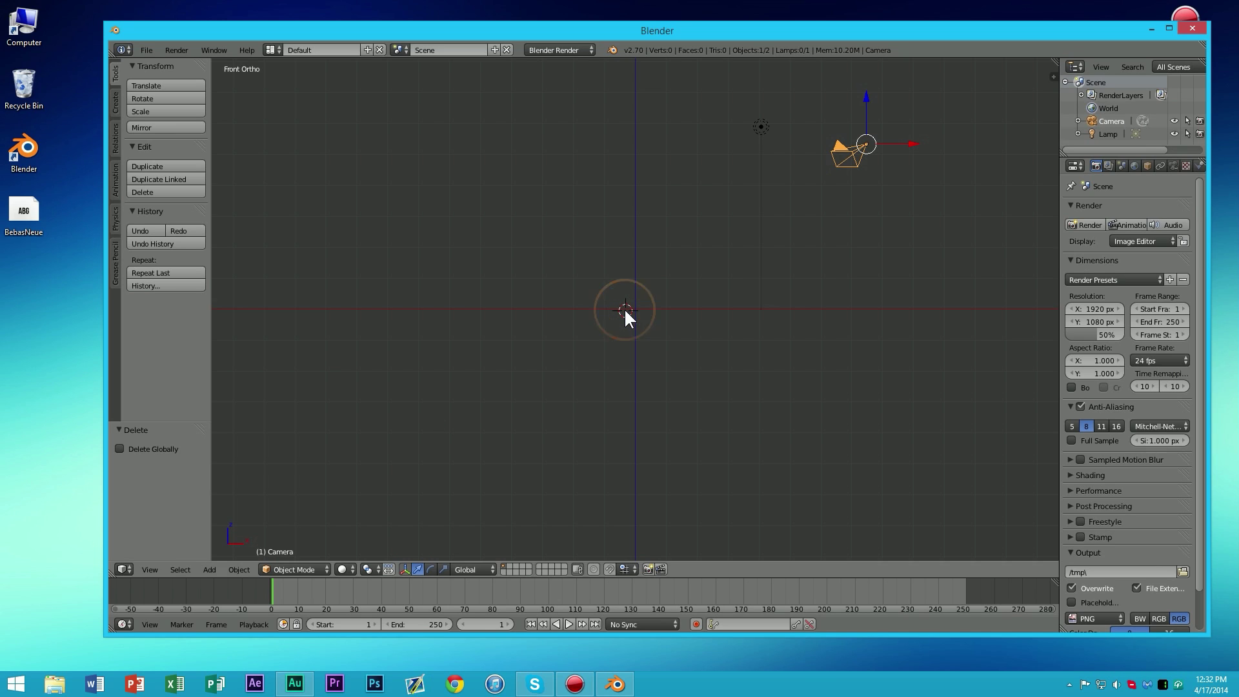
pyautogui.press('ctrl+alt+KP_0')
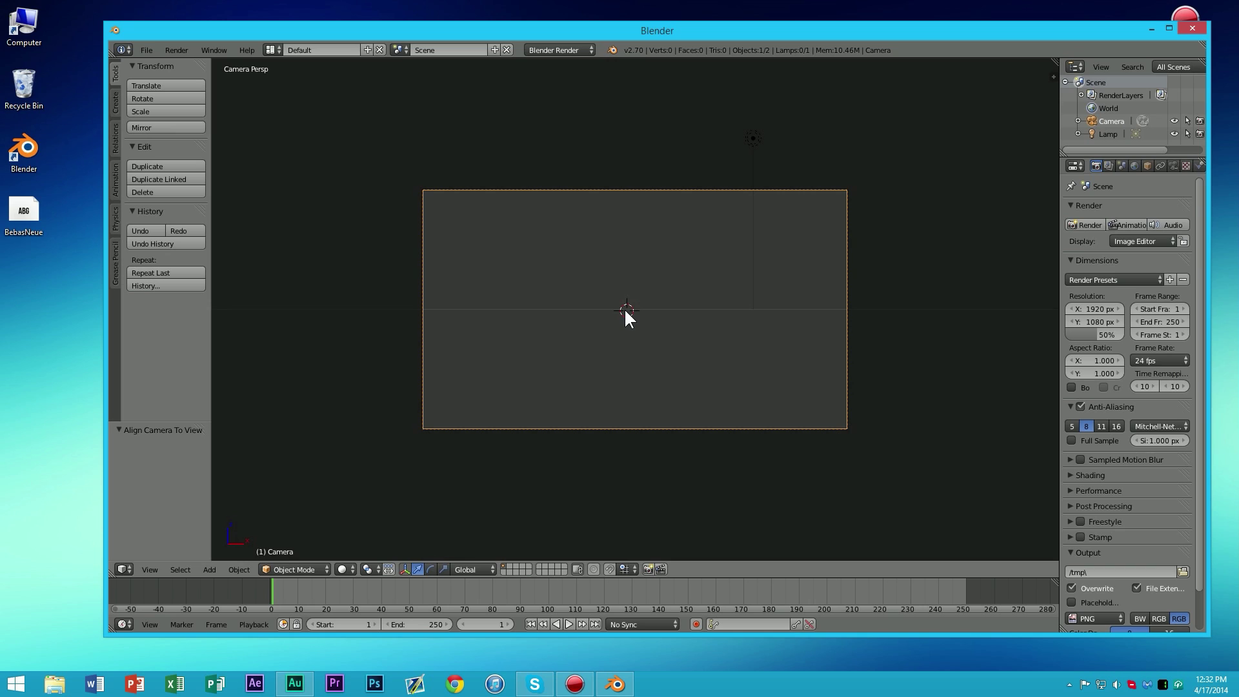
# Step: Add a text object and move it near the centre of the camera frame
pyautogui.scroll(-1, 625, 311)
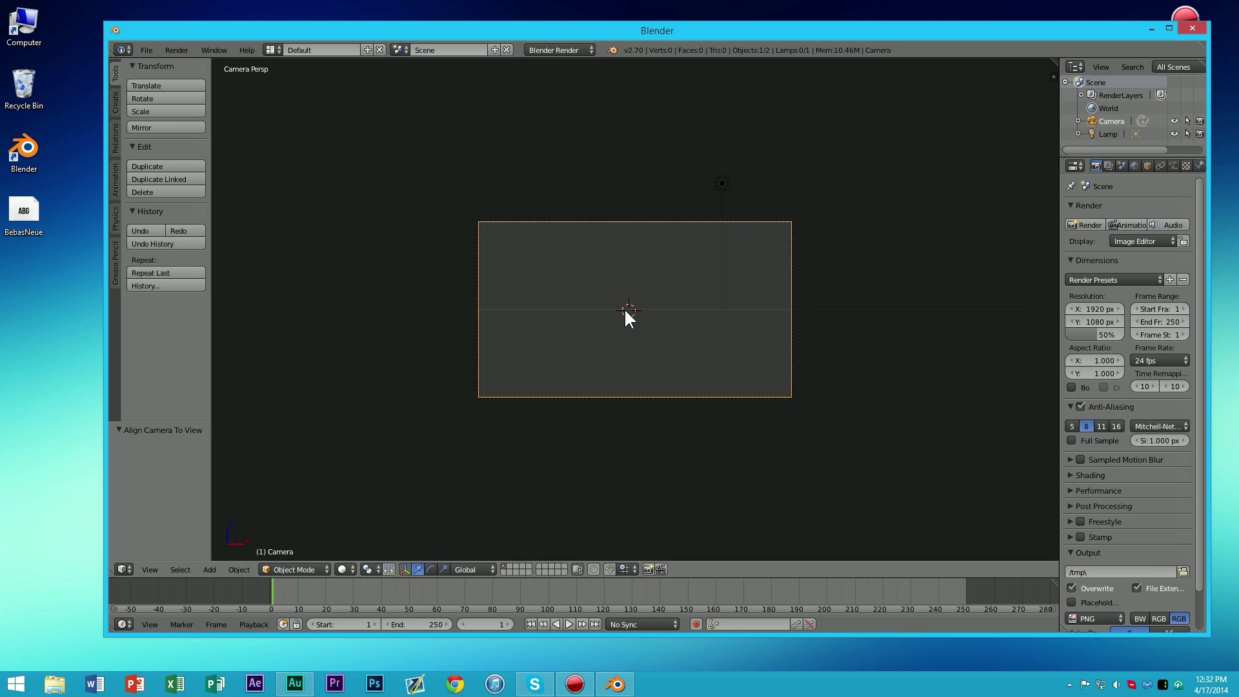
pyautogui.scroll(2, 625, 311)
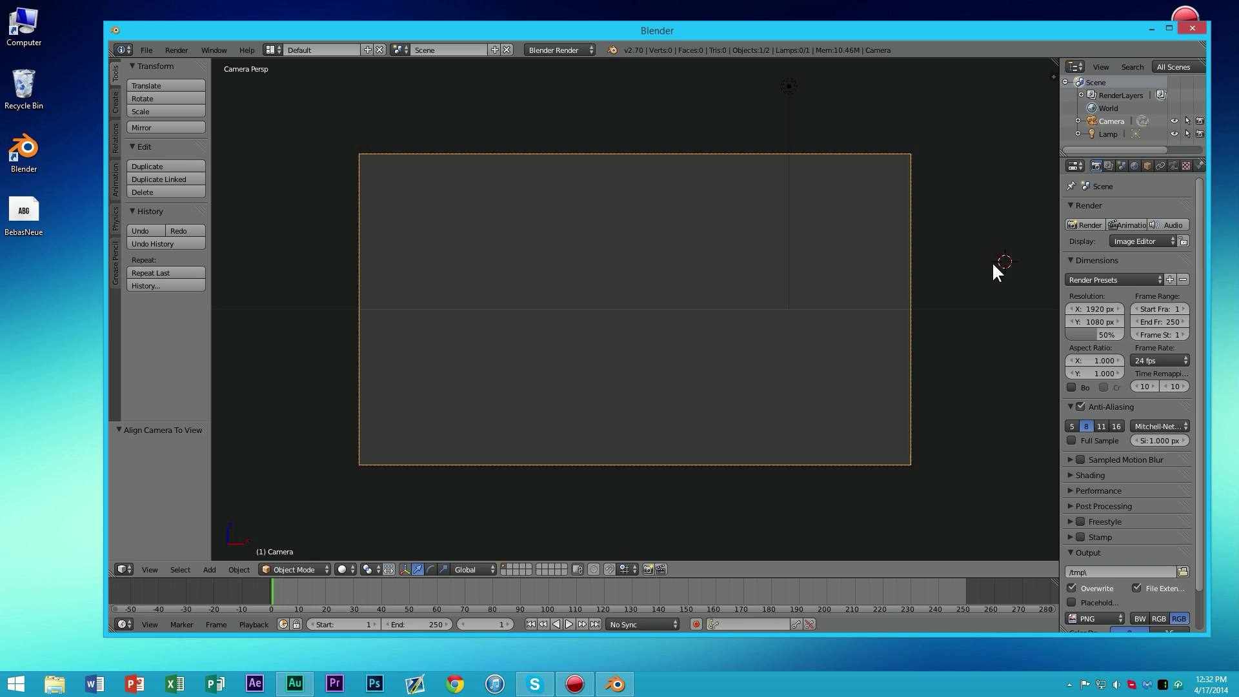
pyautogui.press('KP_3')
pyautogui.scroll(-3, 516, 308)
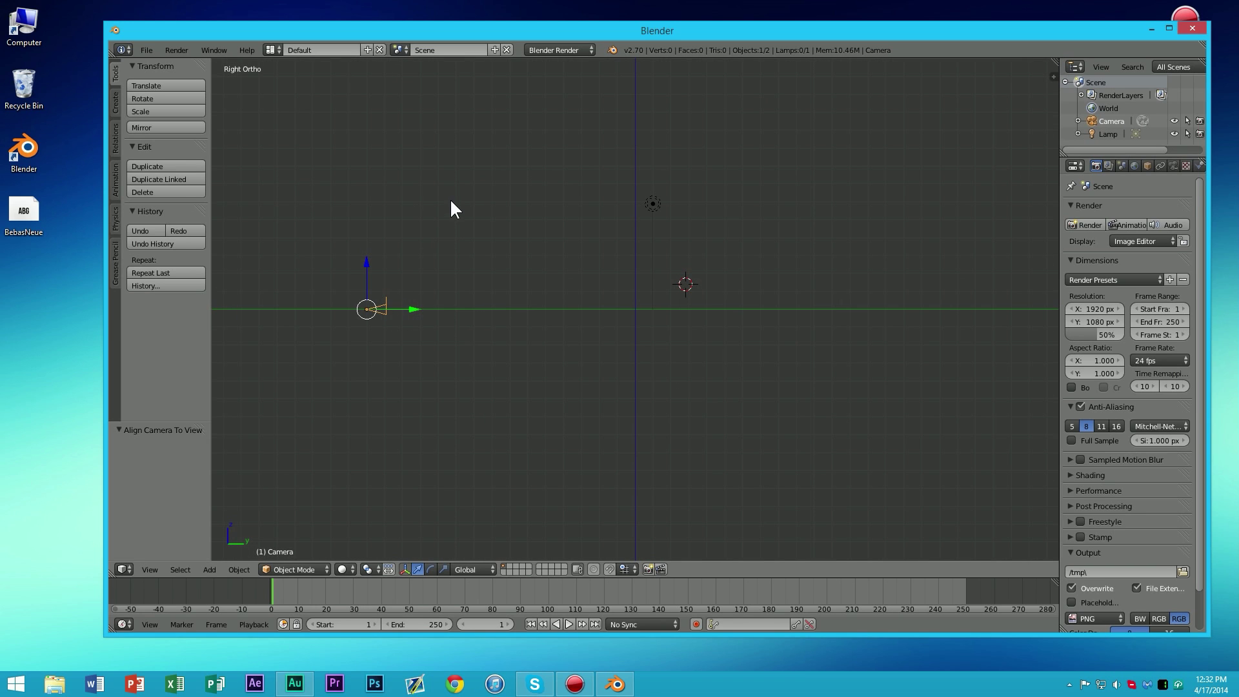
pyautogui.press('KP_0')
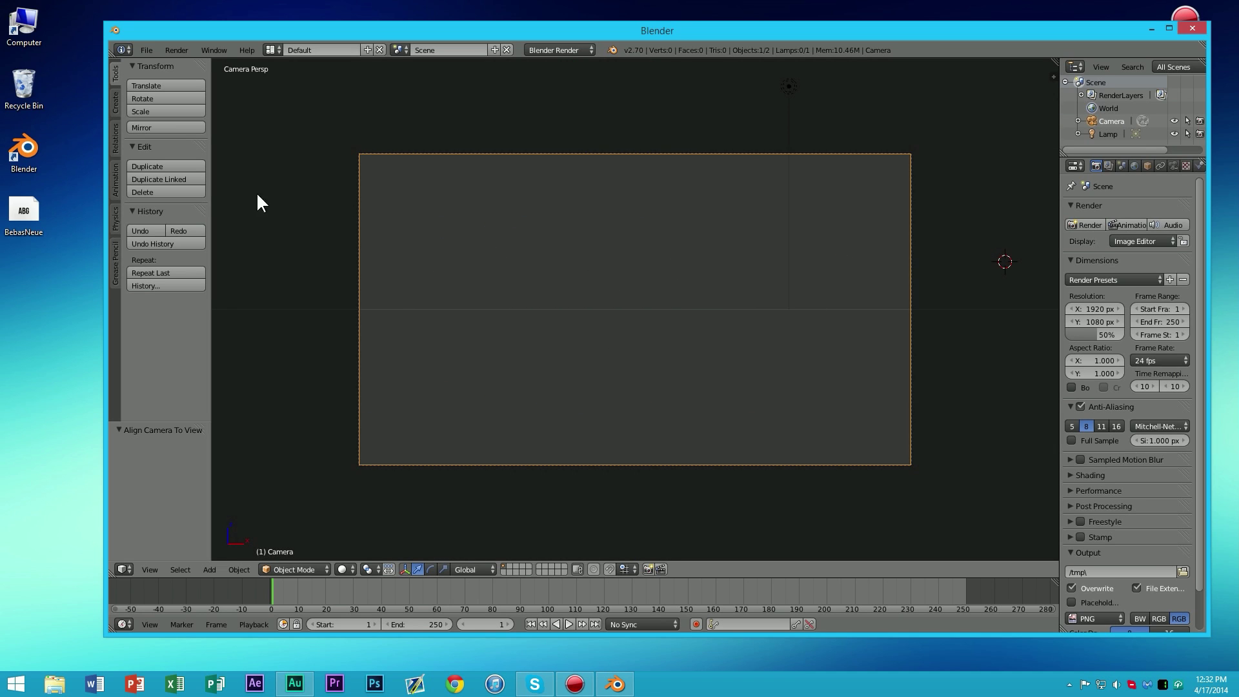
pyautogui.click(115, 98)
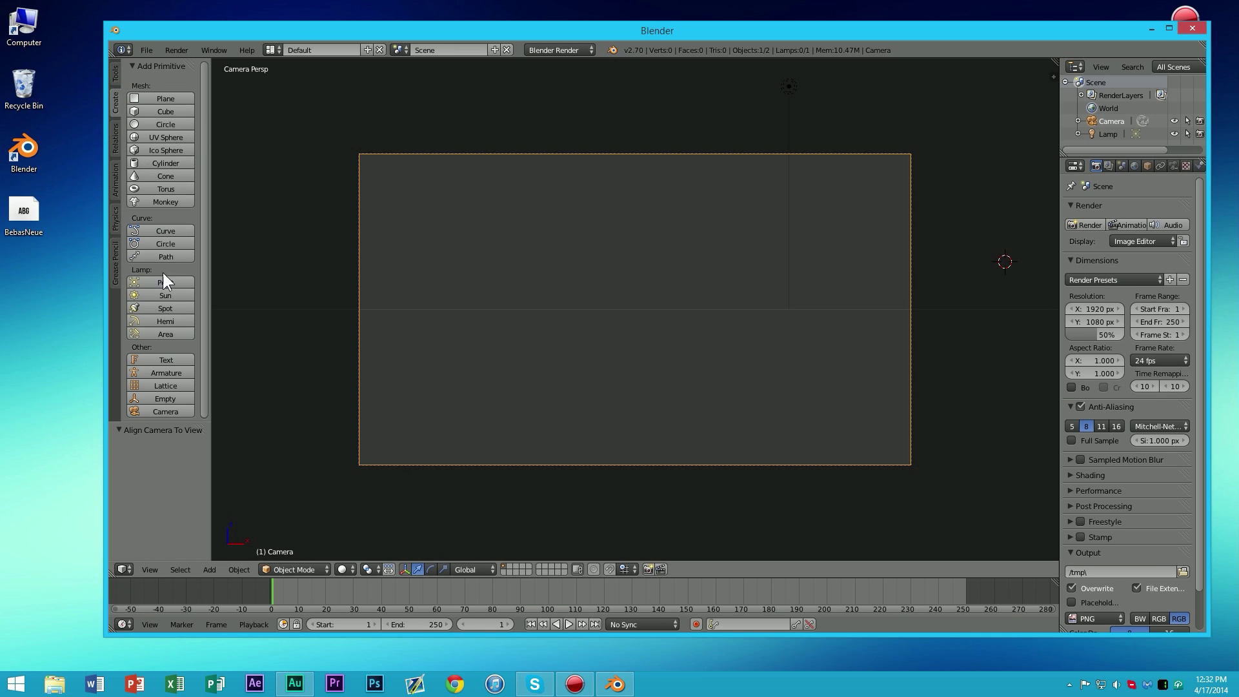
pyautogui.click(154, 361)
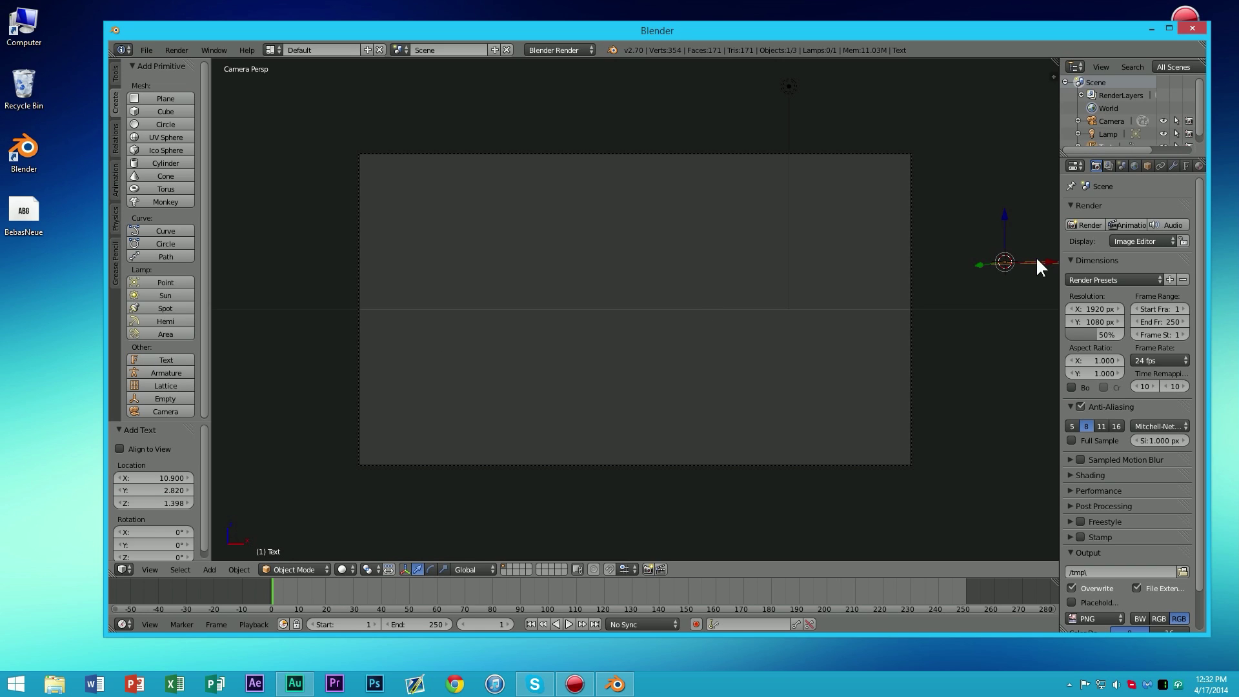
pyautogui.moveTo(1046, 261); pyautogui.dragTo(621, 260)
pyautogui.moveTo(579, 223); pyautogui.dragTo(575, 271)
pyautogui.moveTo(613, 308); pyautogui.dragTo(624, 304)
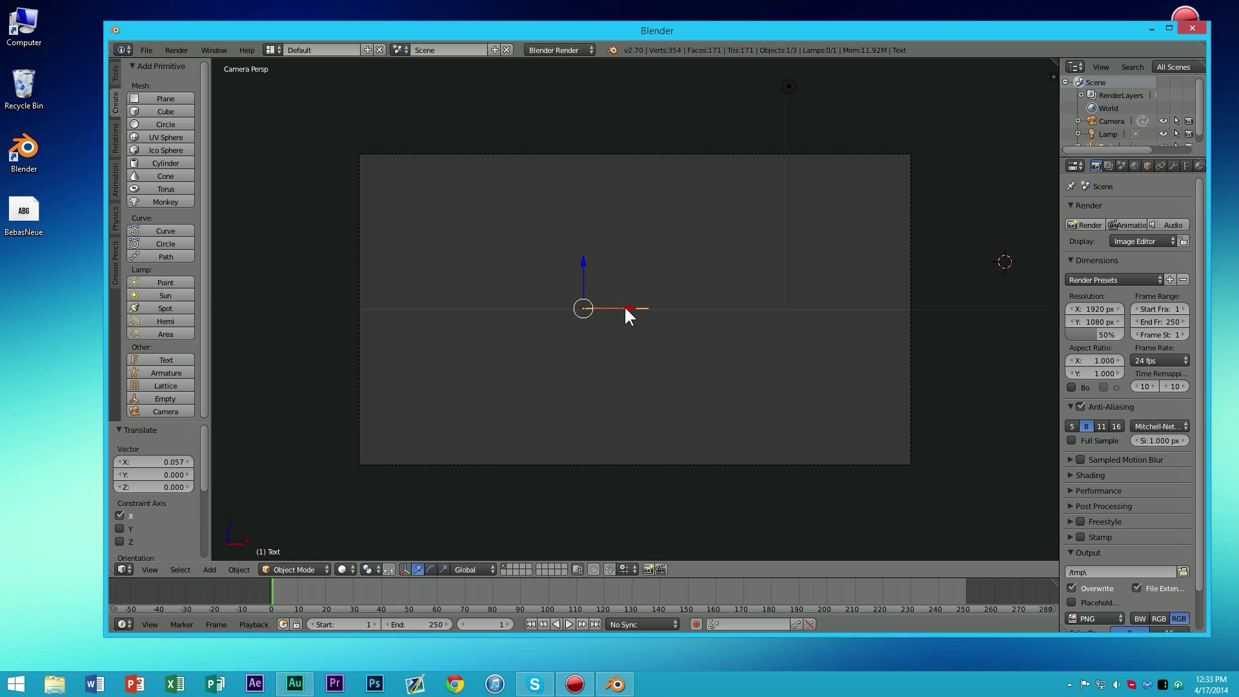
pyautogui.press('r')
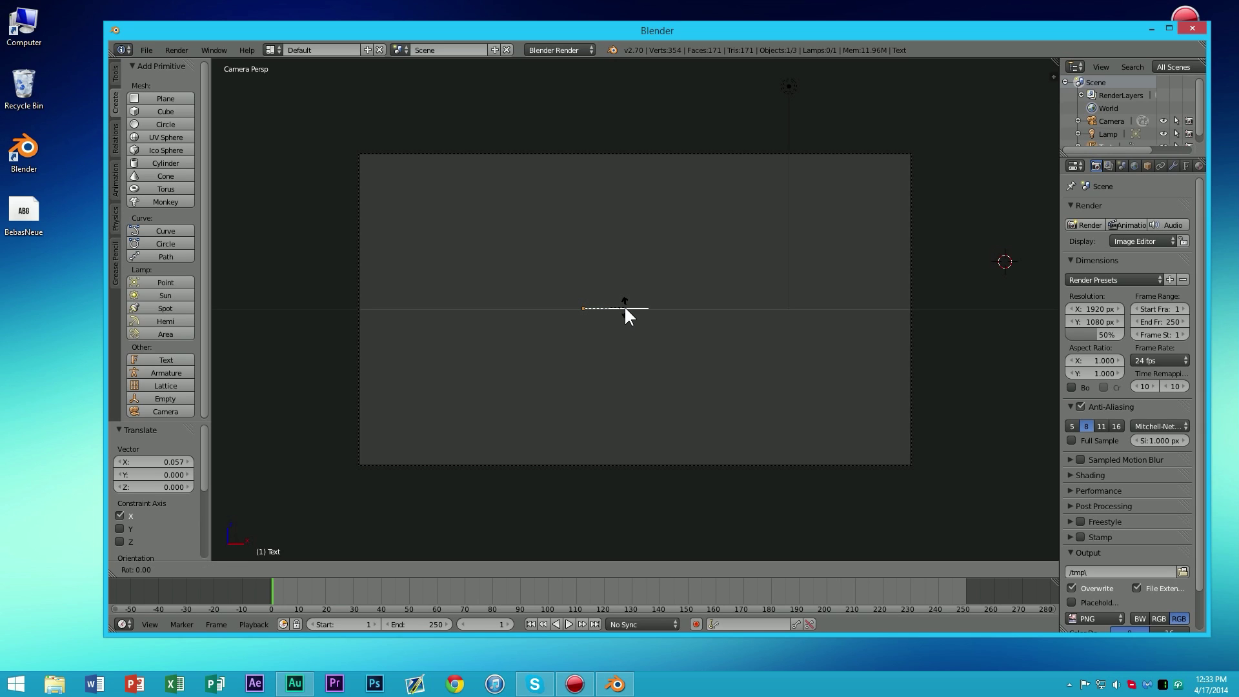
pyautogui.press('x')
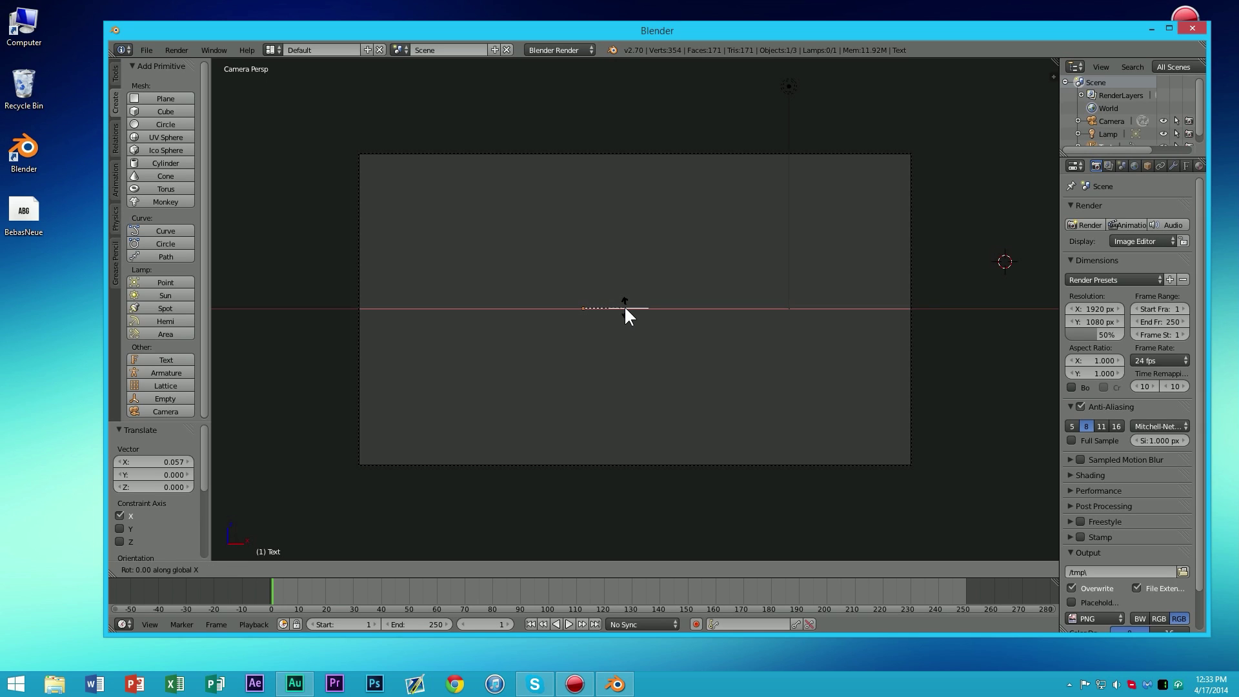
pyautogui.write('90')
pyautogui.press('Escape')
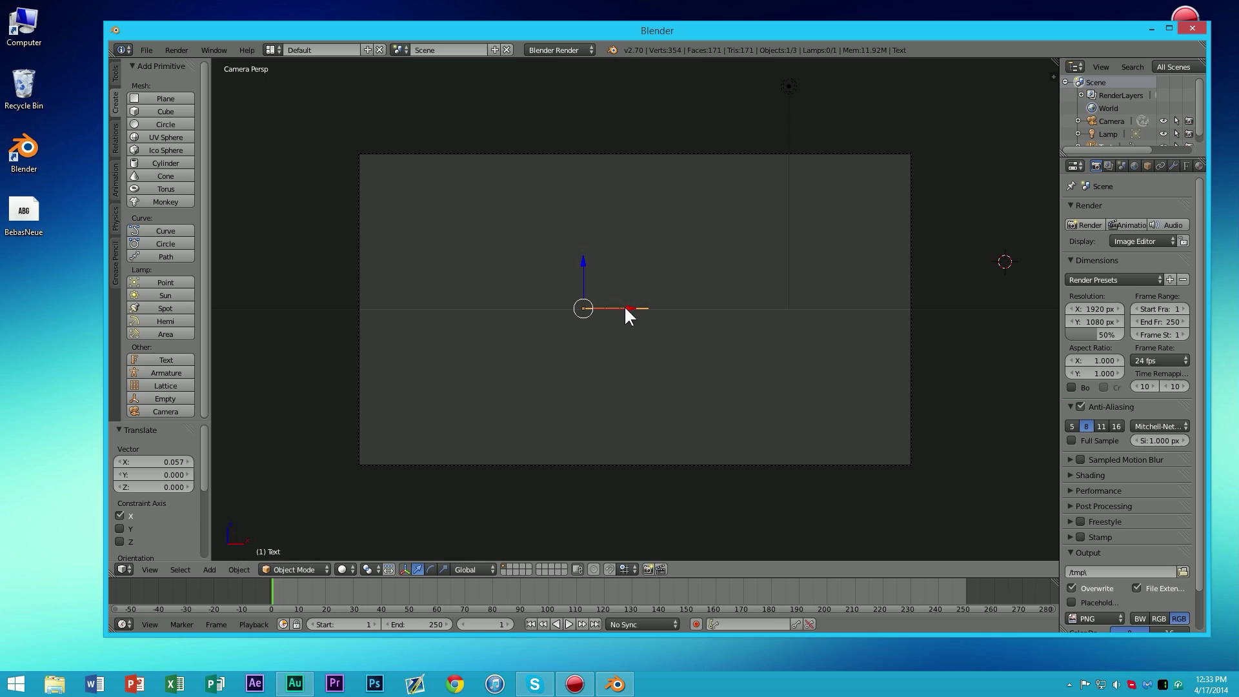
# Step: Rotate the text object 90° about the X axis so it stands upright facing the camera
pyautogui.press('r')
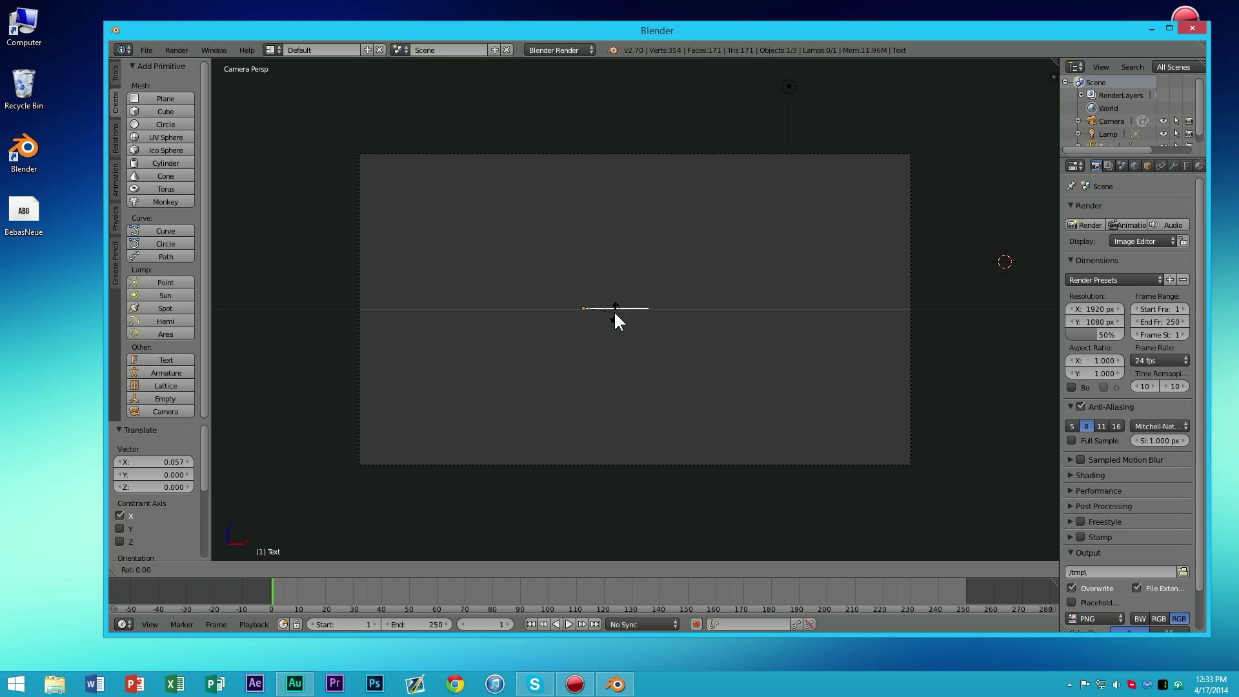
pyautogui.press('x')
pyautogui.press('9')
pyautogui.press('0')
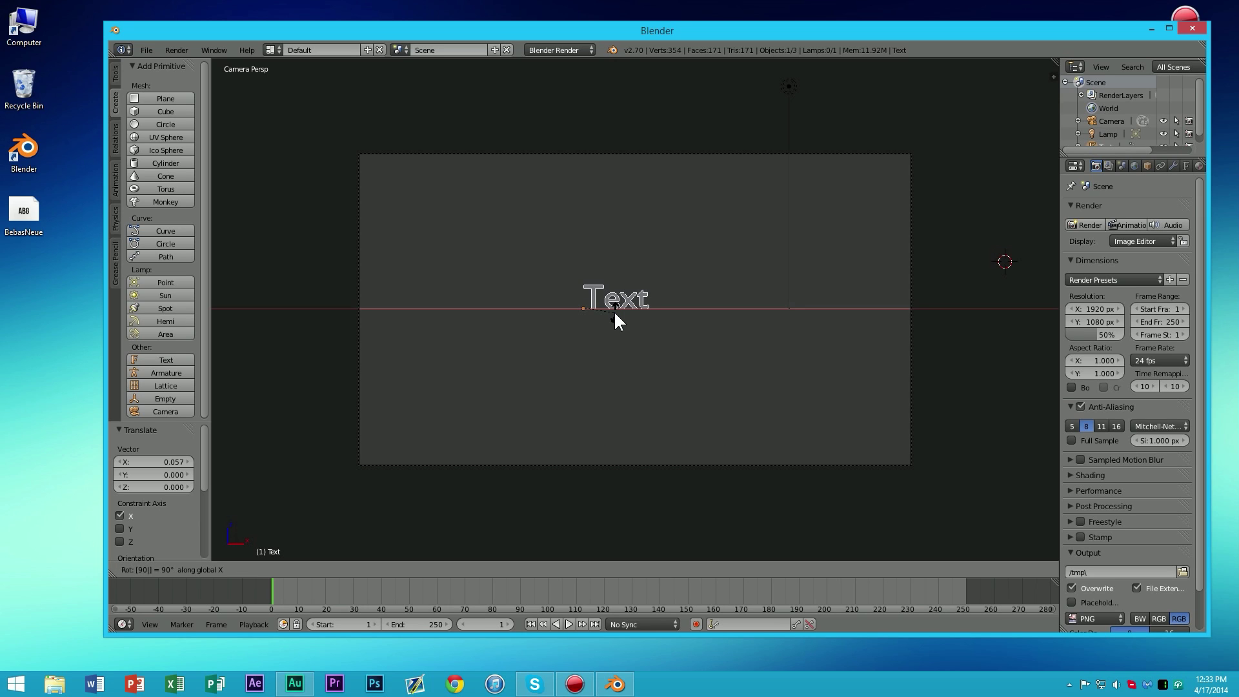
pyautogui.press('Return')
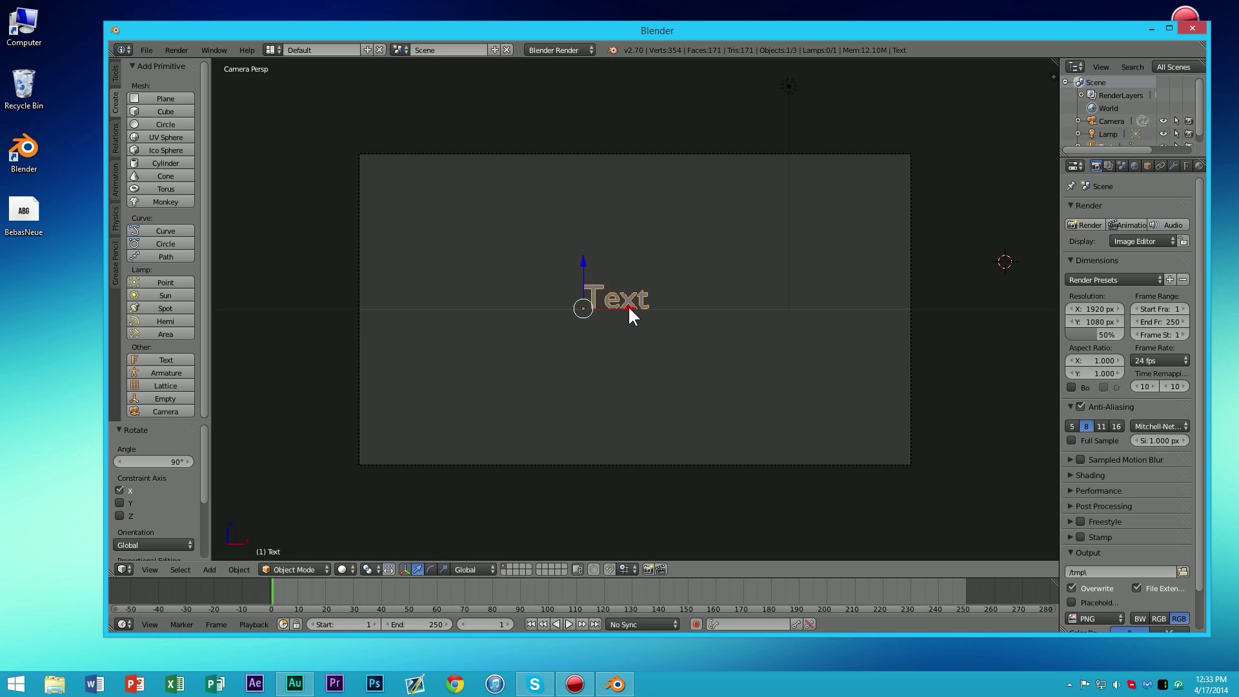
# Step: Move the text about -4.83 along X and scale it up by about 2.21
pyautogui.press('g')
pyautogui.press('x')
pyautogui.click(466, 325)
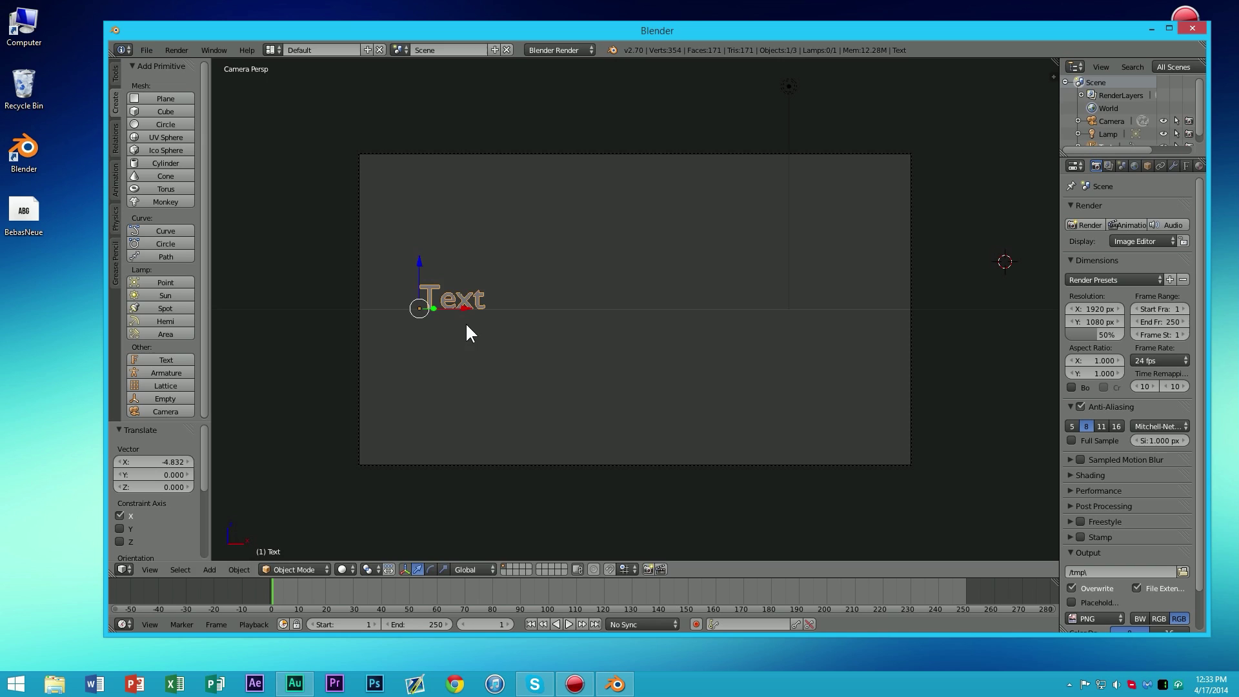
pyautogui.press('s')
pyautogui.click(527, 296)
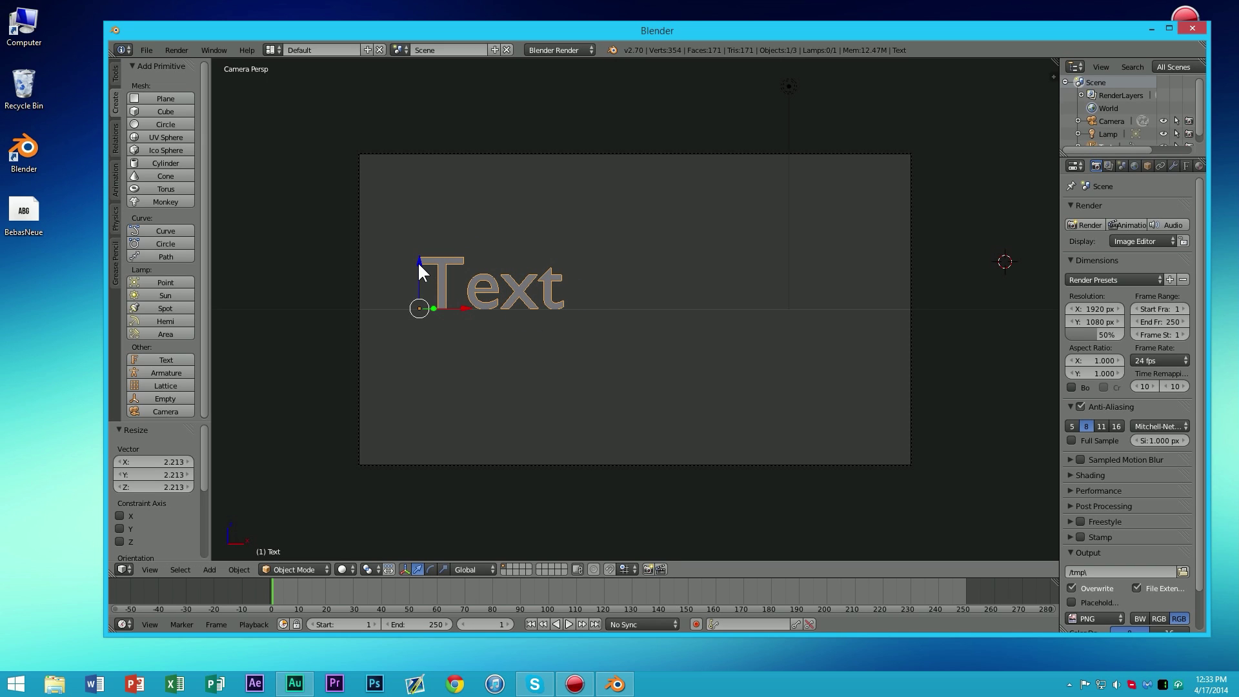
# Step: Replace the text object's placeholder wording with "Theguyordie"
pyautogui.press('Tab')
pyautogui.press('BackSpace')
pyautogui.press('BackSpace')
pyautogui.press('BackSpace')
pyautogui.press('BackSpace')
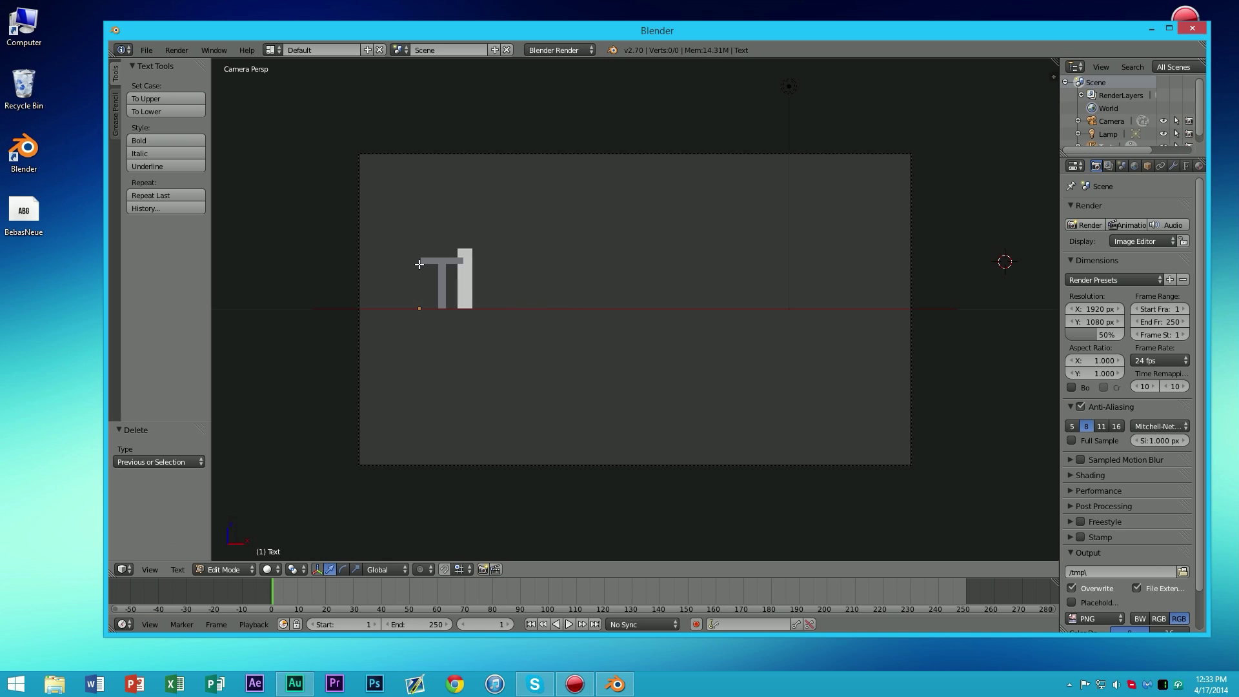
pyautogui.write('Theguy')
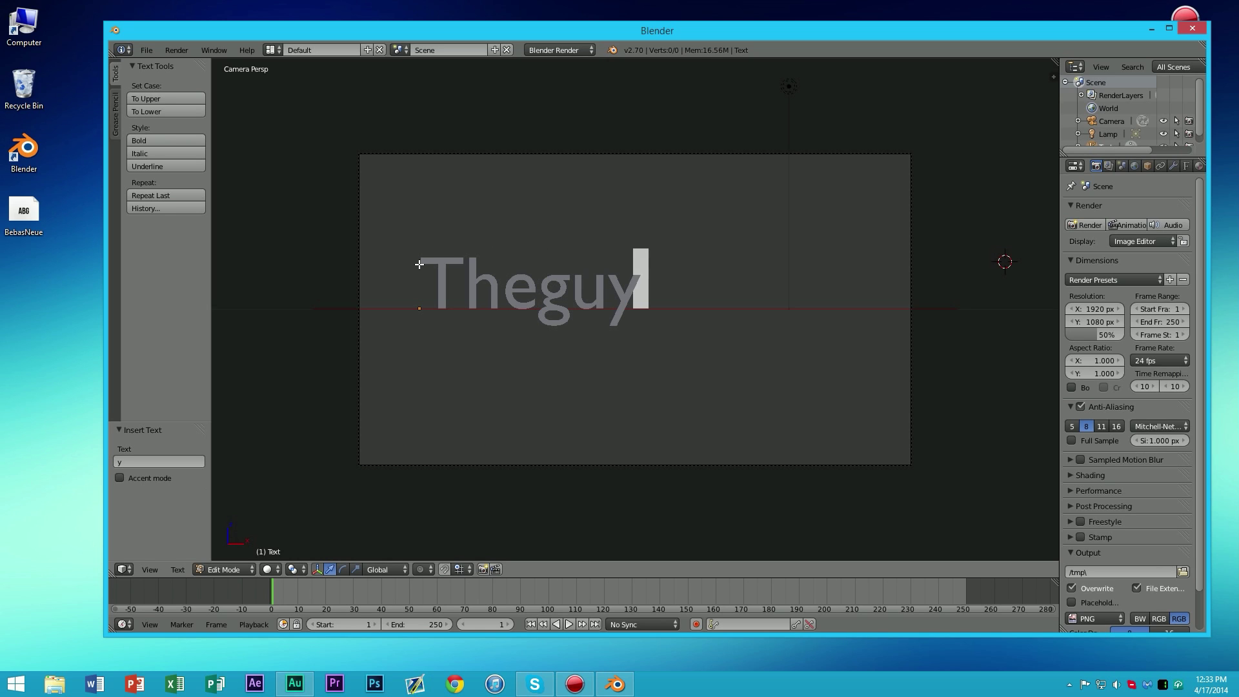
pyautogui.write('ordie')
# Step: Retype the wording in capitals as "THEGUYORDIE" and return to Object Mode
pyautogui.press('BackSpace')
pyautogui.press('BackSpace')
pyautogui.press('BackSpace')
pyautogui.press('BackSpace')
pyautogui.press('BackSpace')
pyautogui.press('BackSpace')
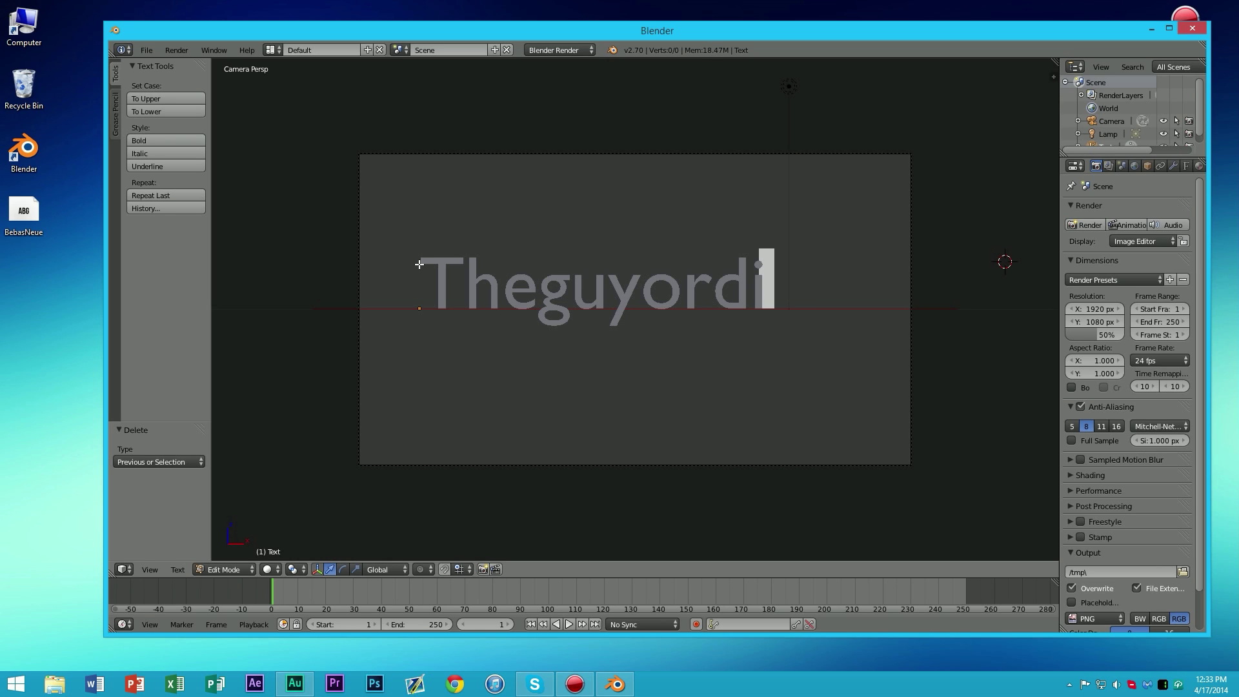
pyautogui.press('BackSpace')
pyautogui.press('BackSpace')
pyautogui.press('BackSpace')
pyautogui.press('BackSpace')
pyautogui.write('HE')
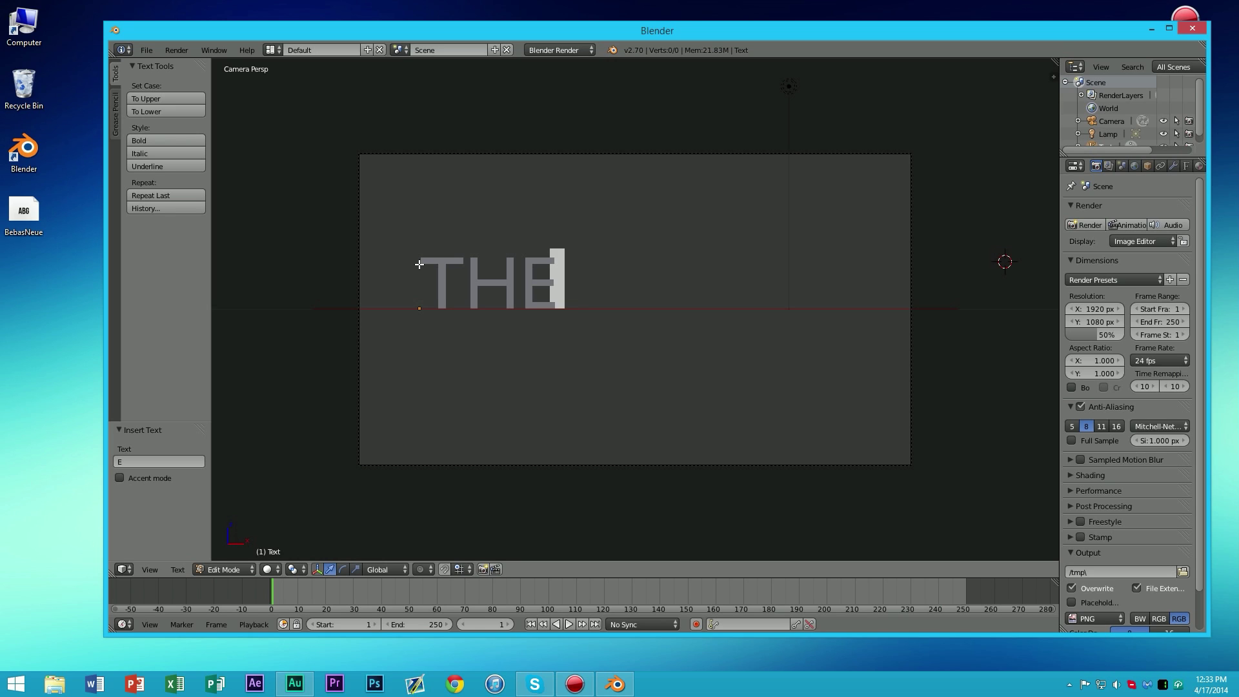
pyautogui.write('GUYORDIE')
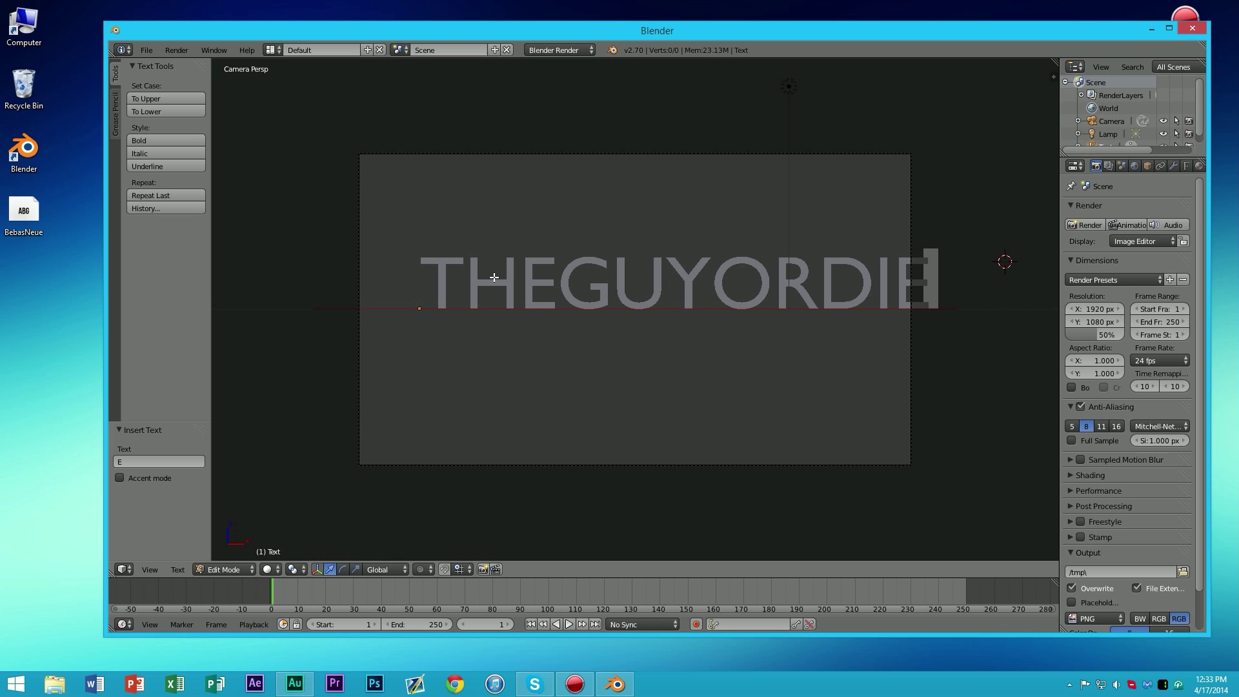
pyautogui.press('Tab')
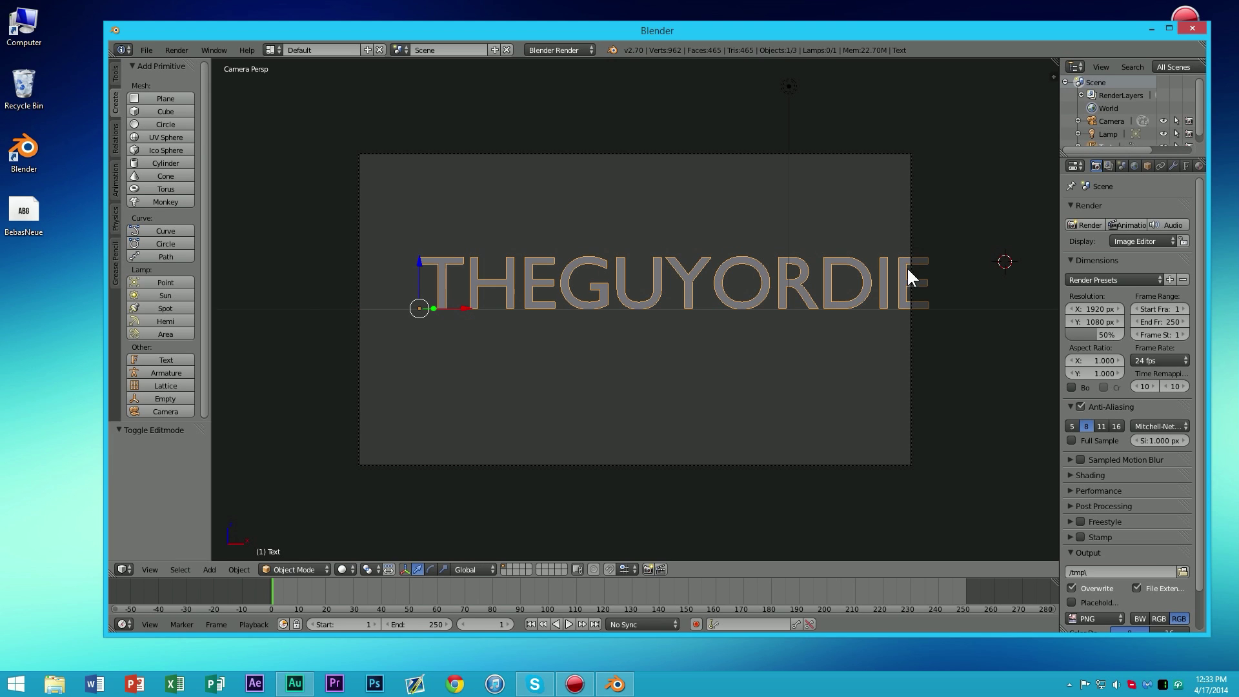
# Step: Scale the text by about 1.06 and reposition it to span the camera frame's width, lowering it about 0.82 on Z to centre it vertically
pyautogui.press('g')
pyautogui.press('x')
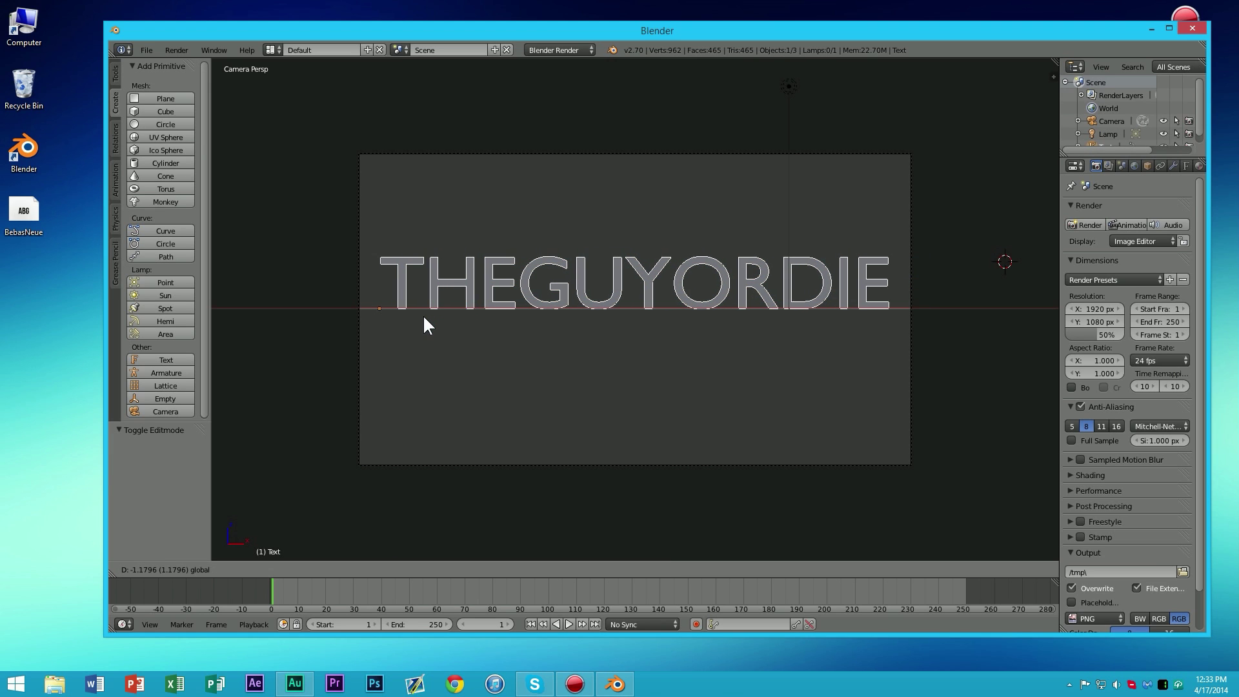
pyautogui.click(423, 315)
pyautogui.press('s')
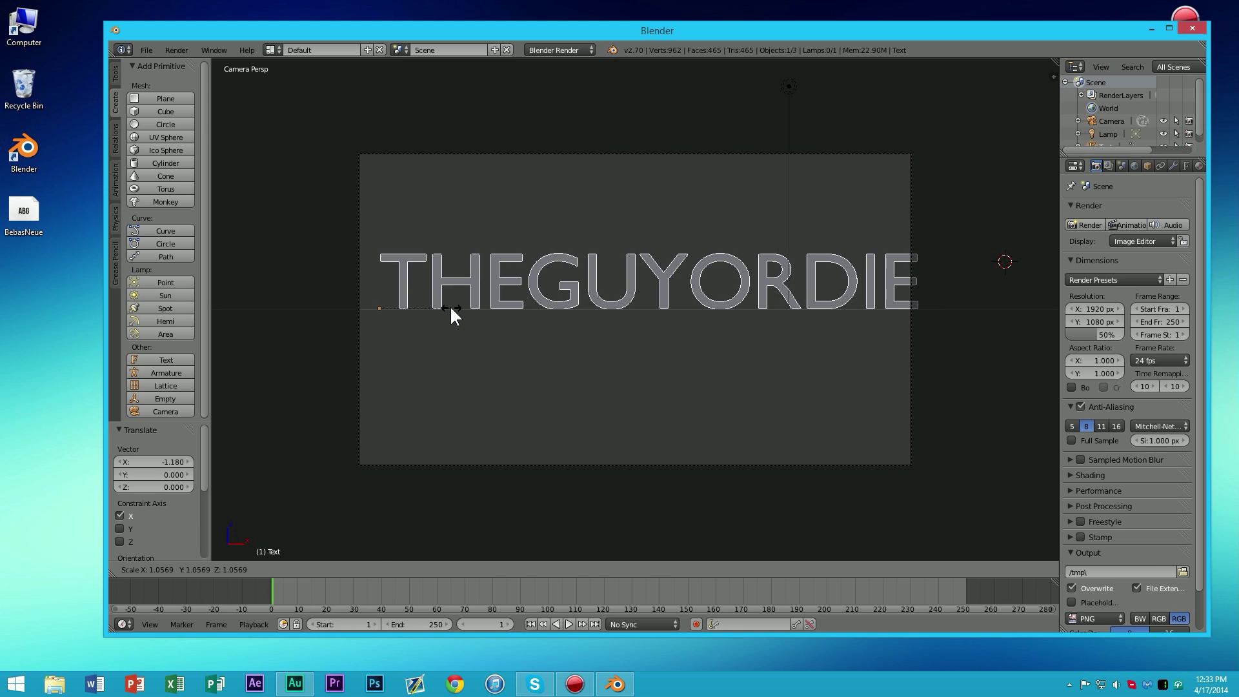
pyautogui.click(452, 309)
pyautogui.moveTo(420, 307); pyautogui.dragTo(363, 290)
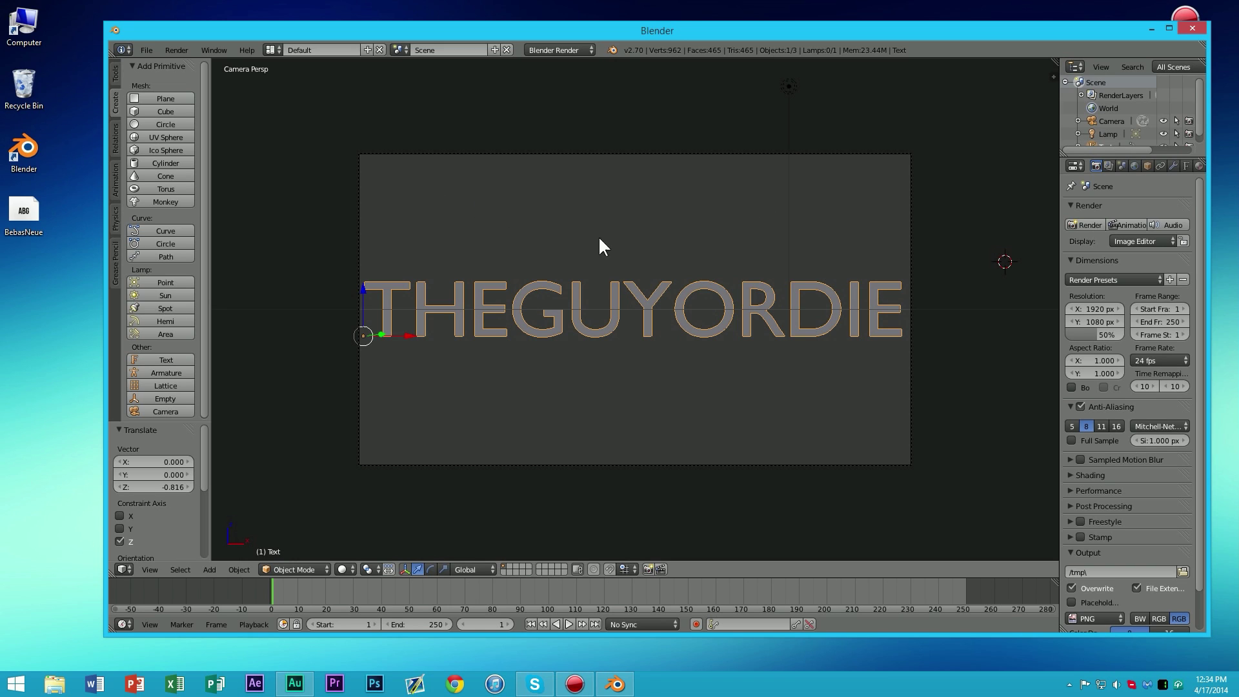
# Step: Load BebasNeue.otf from the Desktop as the text object's regular font
pyautogui.click(1186, 166)
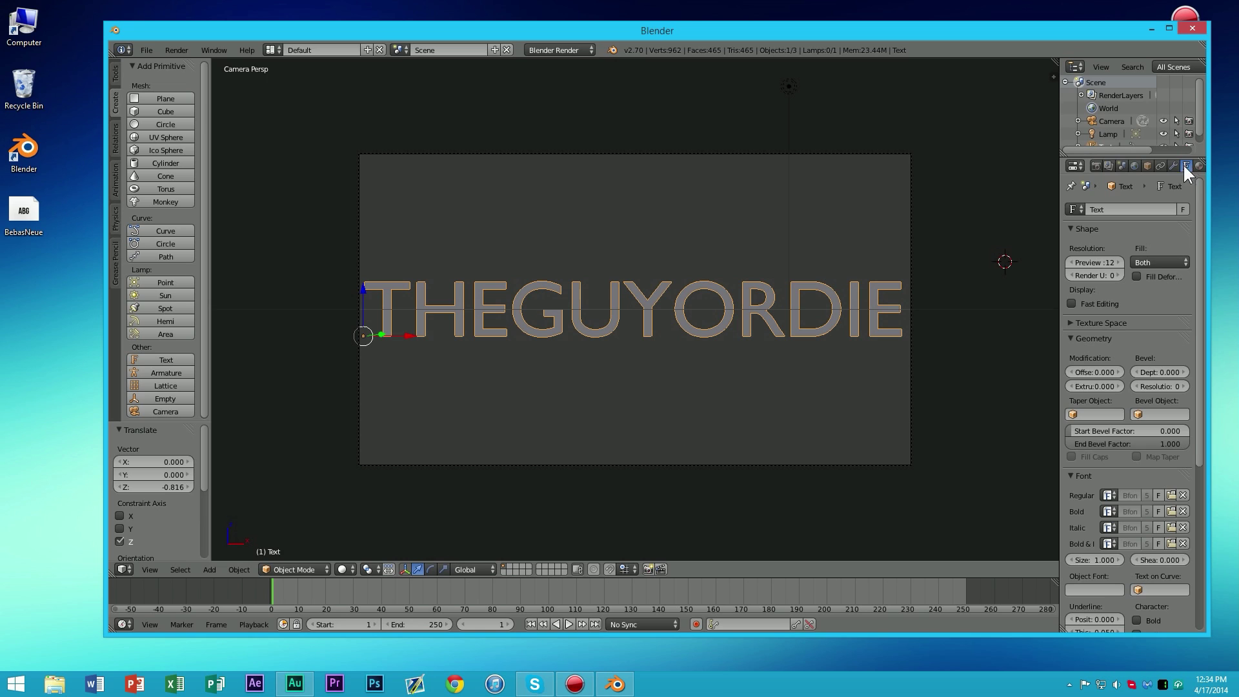
pyautogui.click(1074, 165)
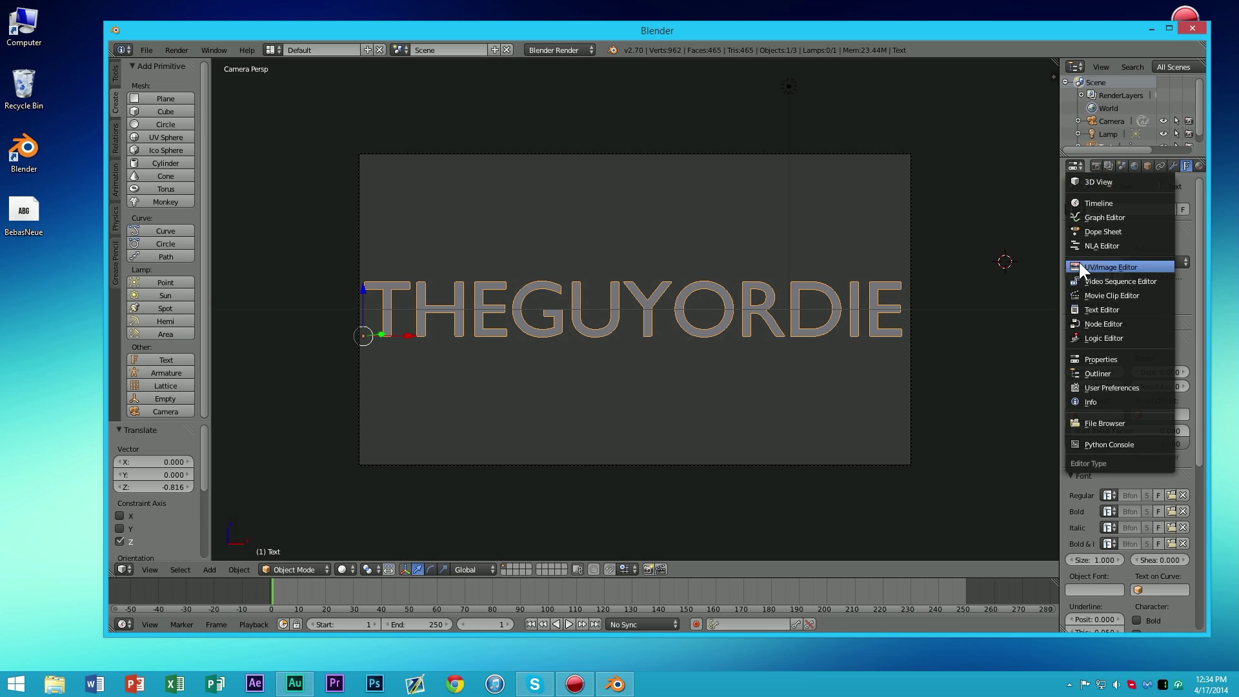
pyautogui.click(1079, 356)
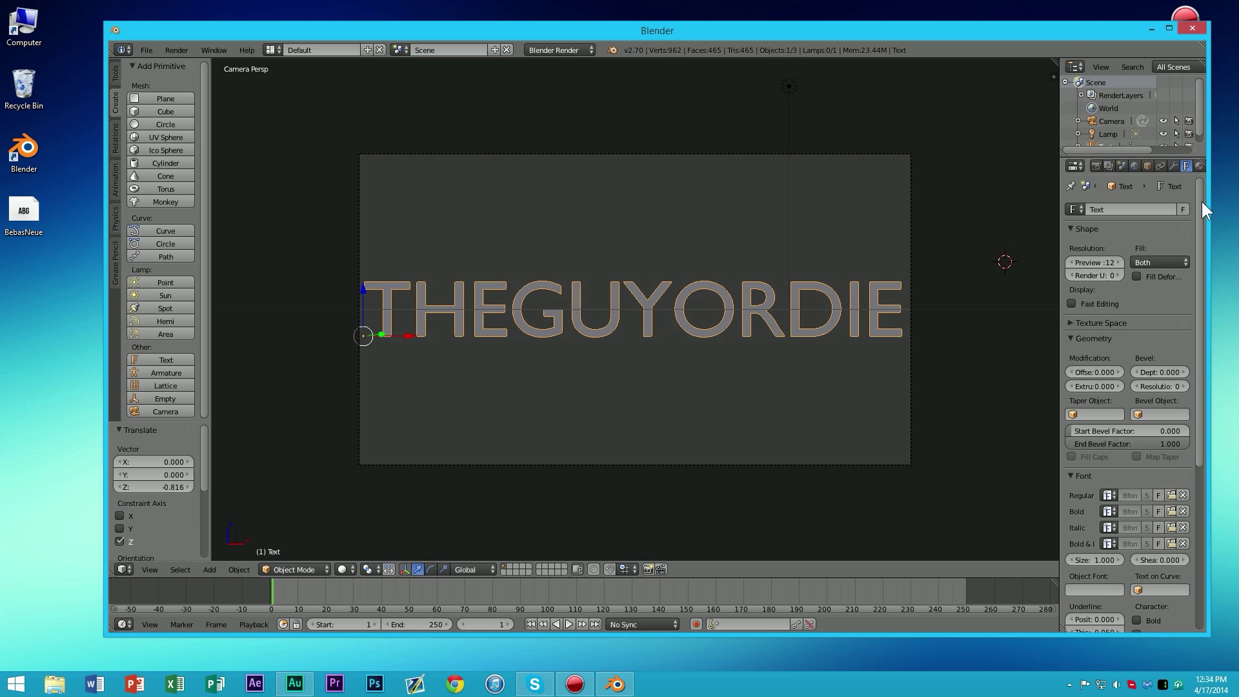
pyautogui.moveTo(1202, 202); pyautogui.dragTo(1182, 347)
pyautogui.click(1078, 245)
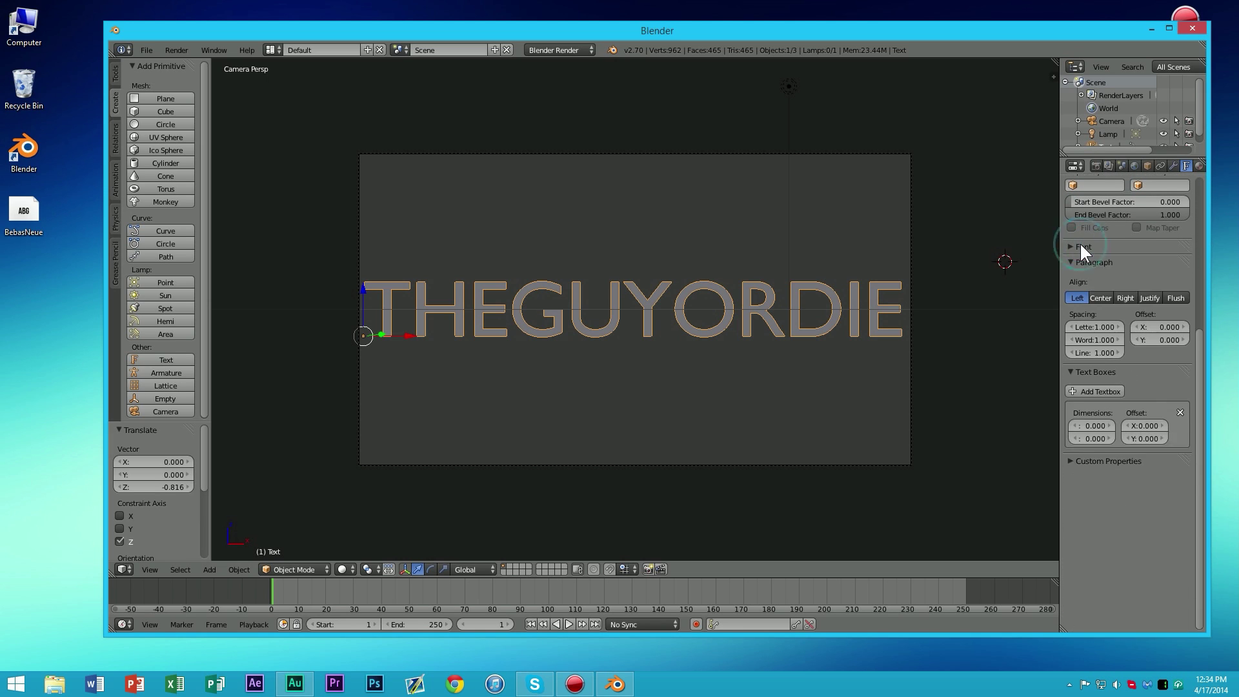
pyautogui.click(1078, 244)
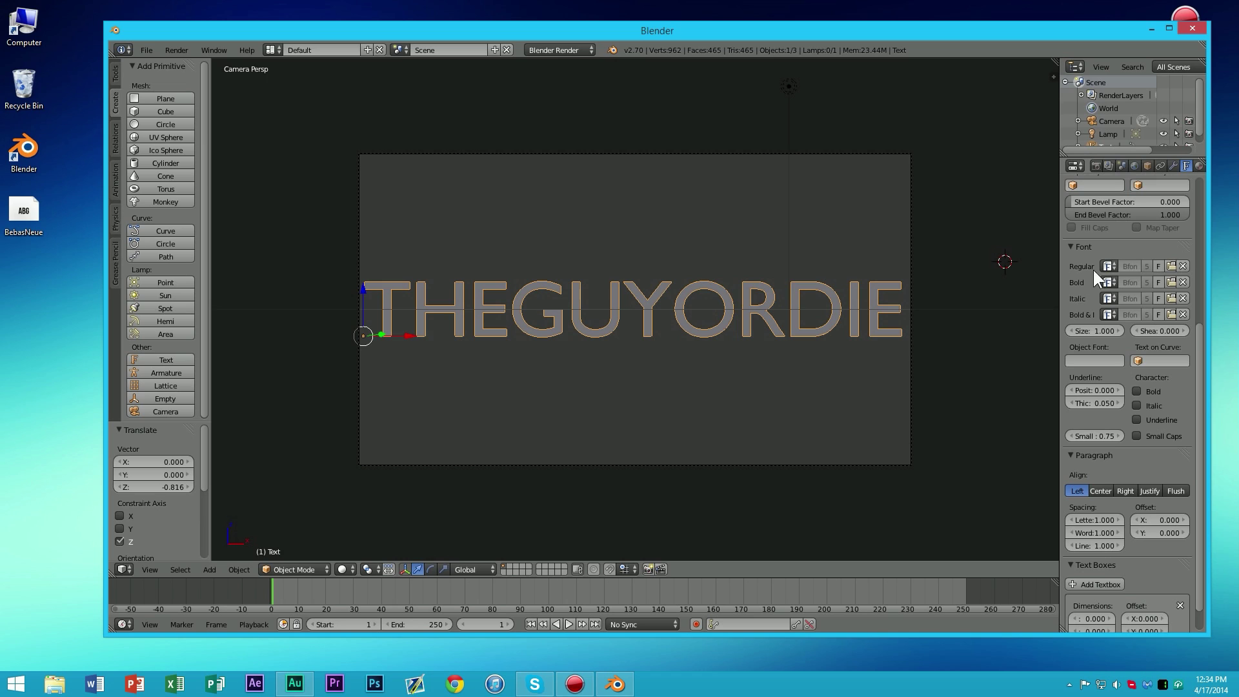
pyautogui.click(1170, 267)
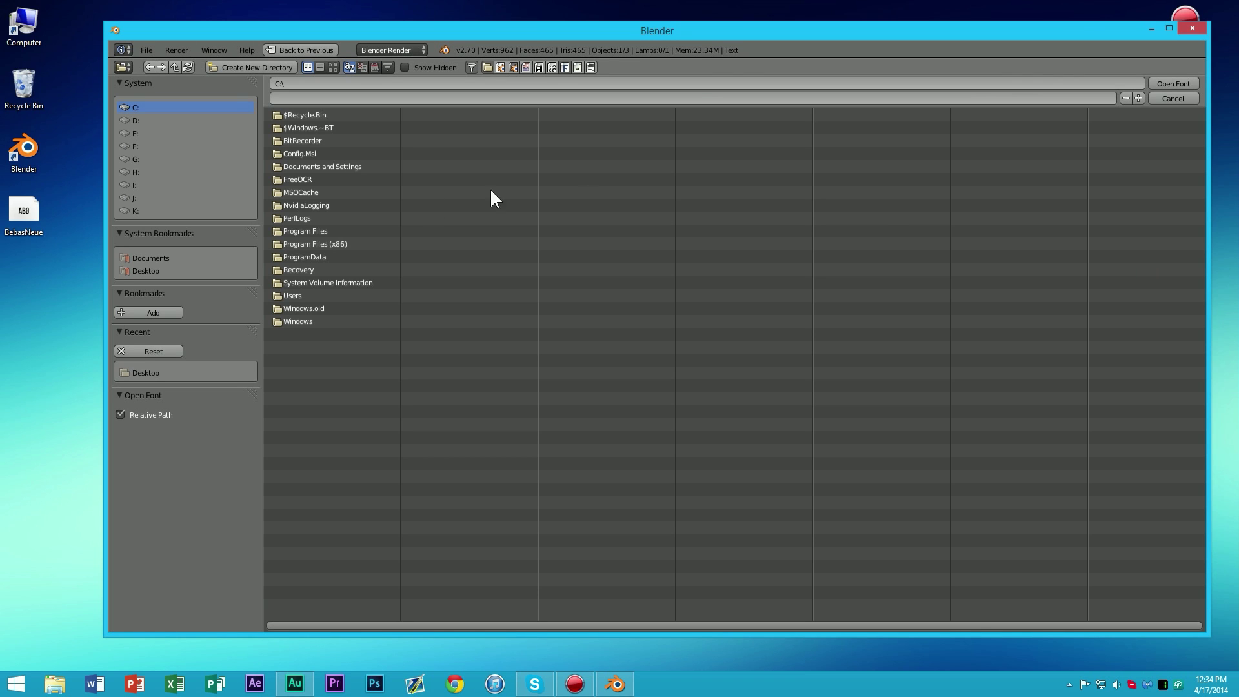
pyautogui.click(126, 269)
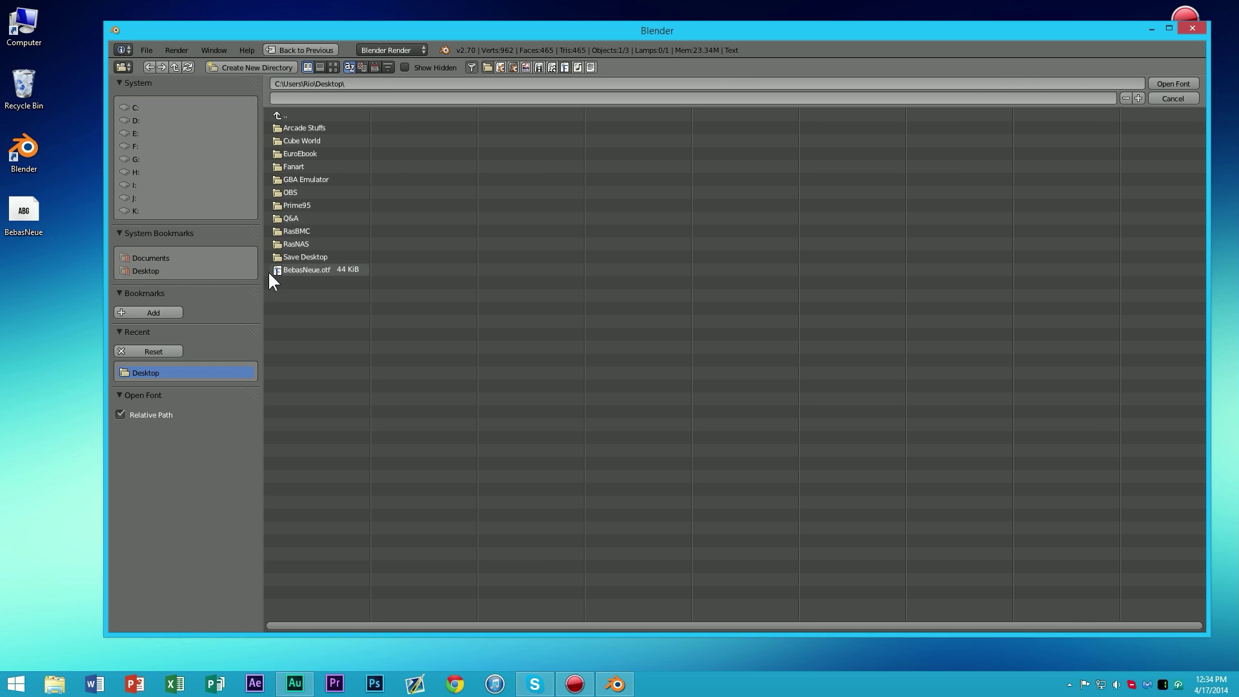
pyautogui.click(45, 265)
pyautogui.moveTo(42, 272); pyautogui.dragTo(18, 235)
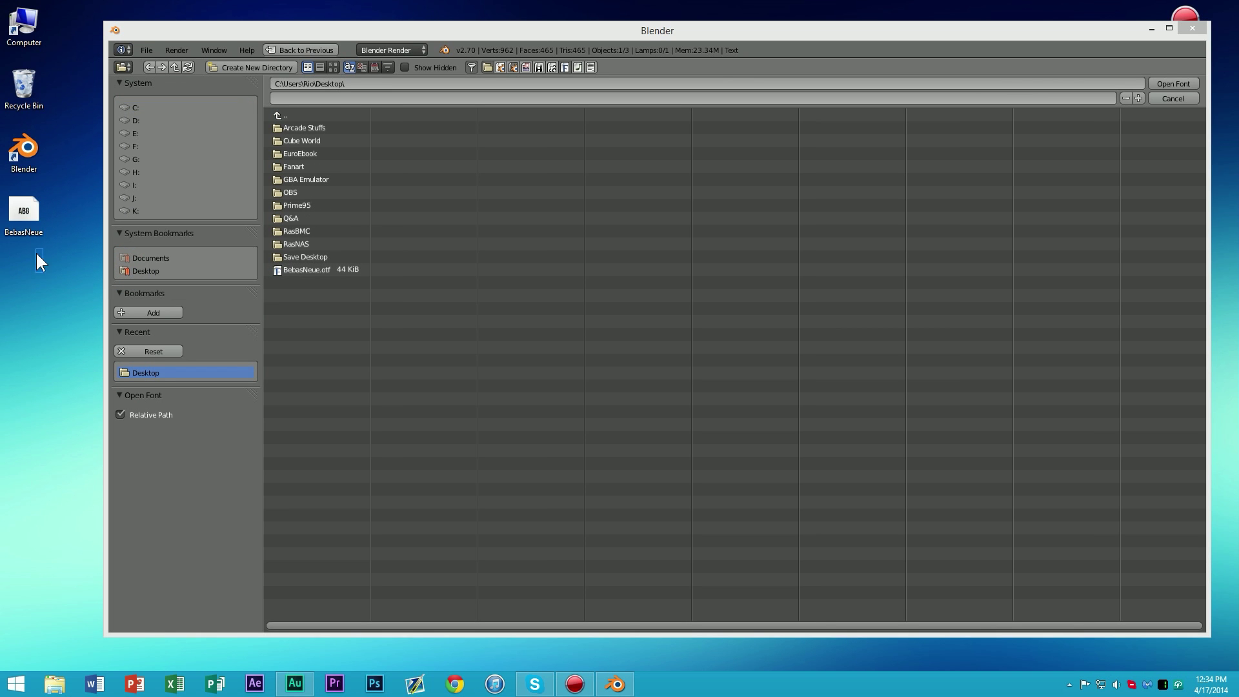
pyautogui.doubleClick(331, 270)
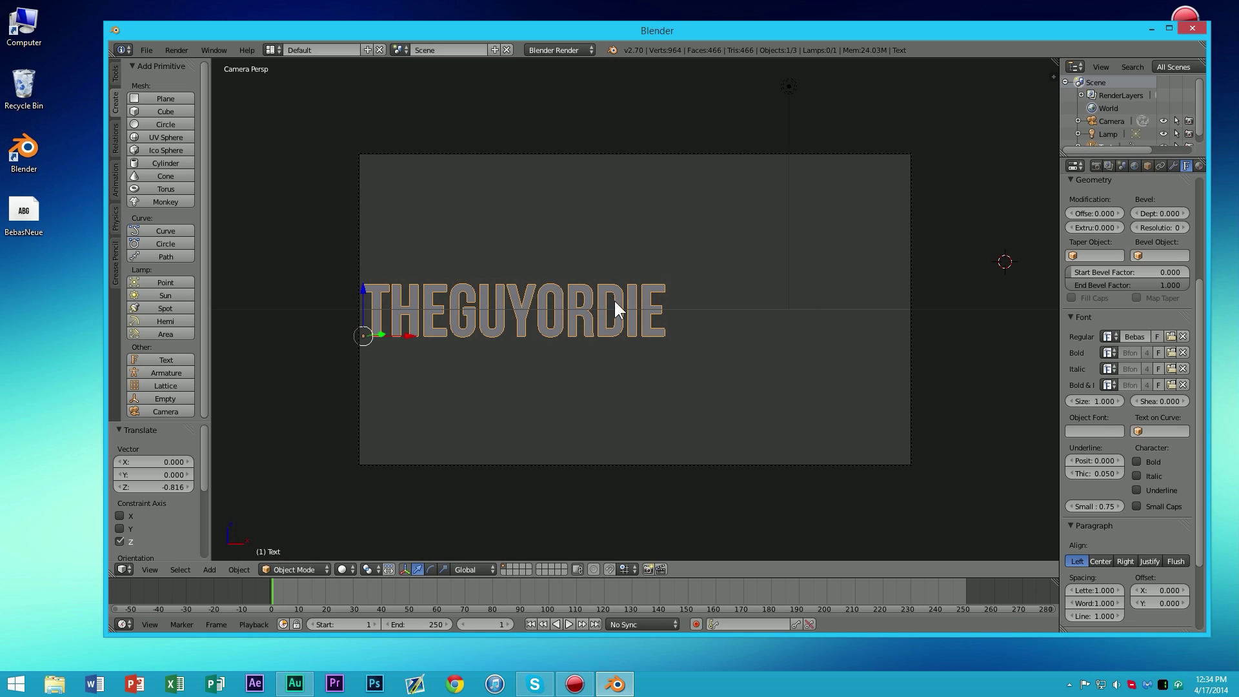
# Step: Scale the text by about 1.812 and move it about -0.571 on Z and -0.035 on X to fit the camera frame
pyautogui.click(619, 230)
pyautogui.press('s')
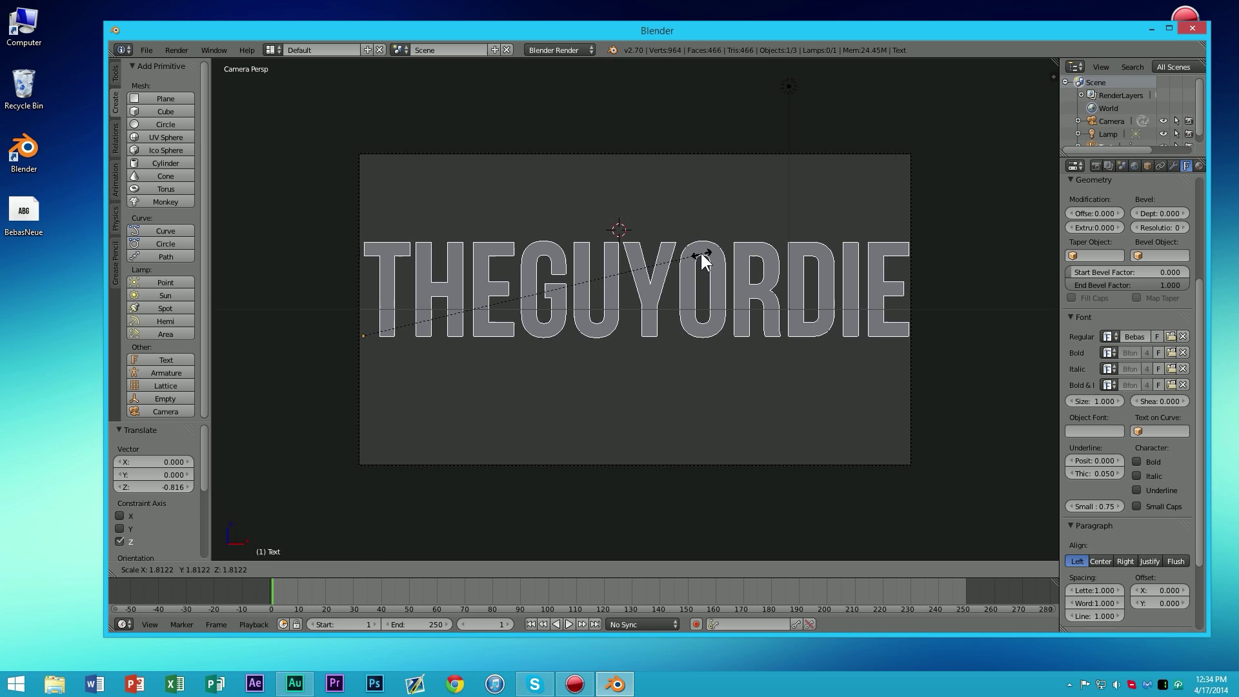
pyautogui.click(701, 257)
pyautogui.press('g')
pyautogui.press('z')
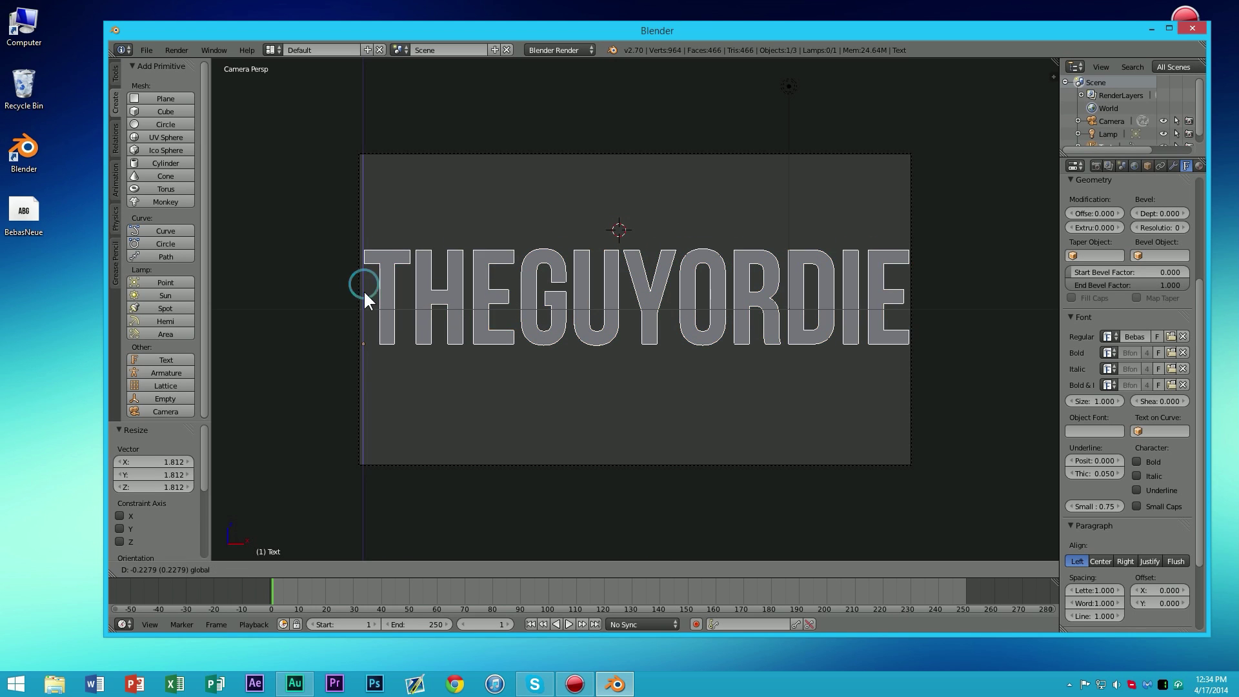
pyautogui.click(388, 336)
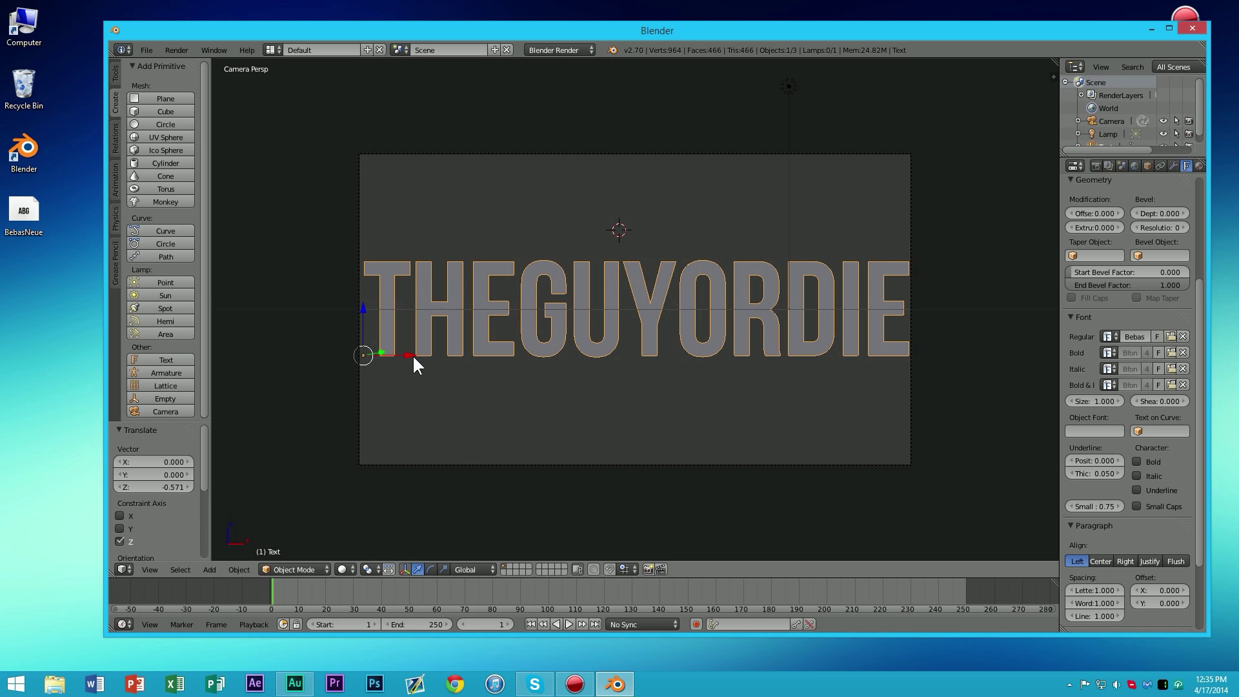
pyautogui.moveTo(412, 355); pyautogui.dragTo(405, 354)
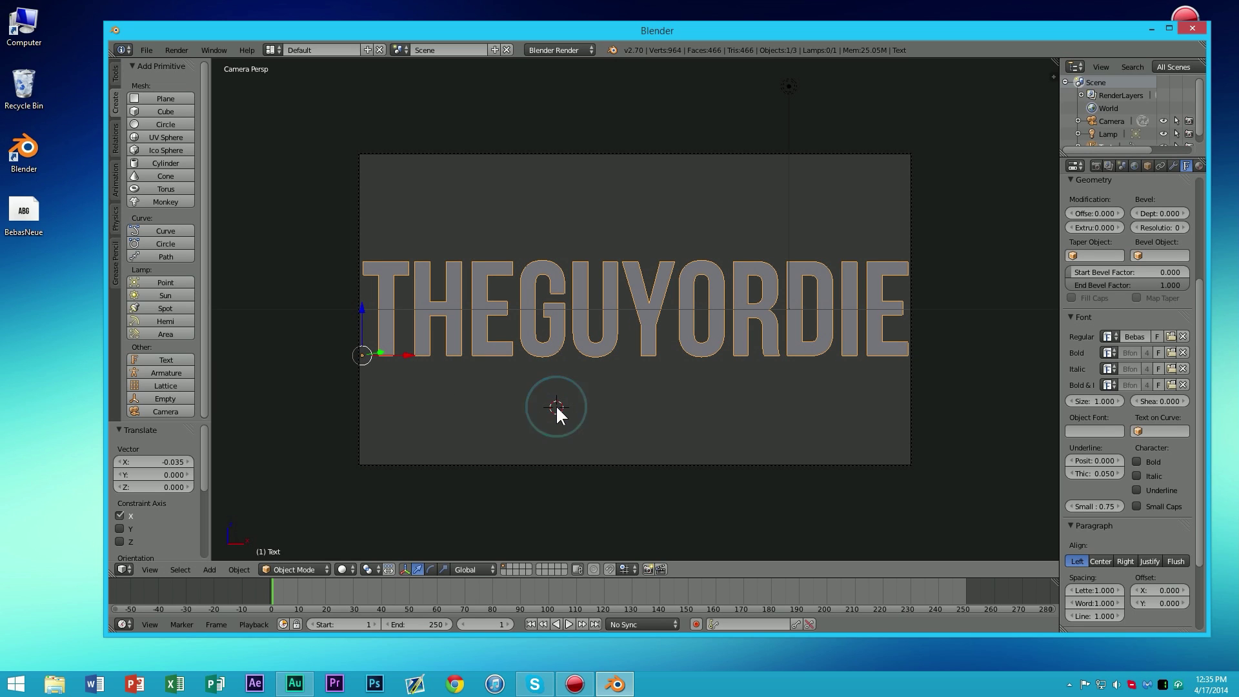
# Step: Examine the file properties of the BebasNeue font on the desktop and close them
pyautogui.moveTo(60, 260); pyautogui.dragTo(18, 208)
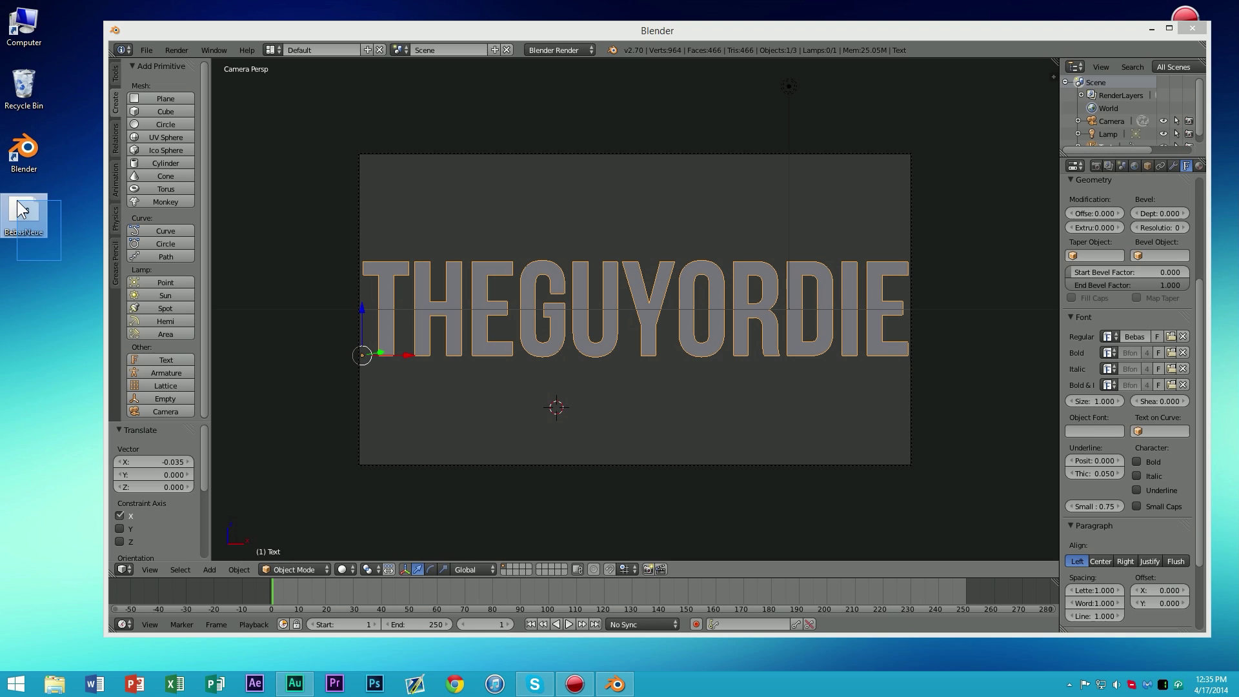
pyautogui.click(83, 246)
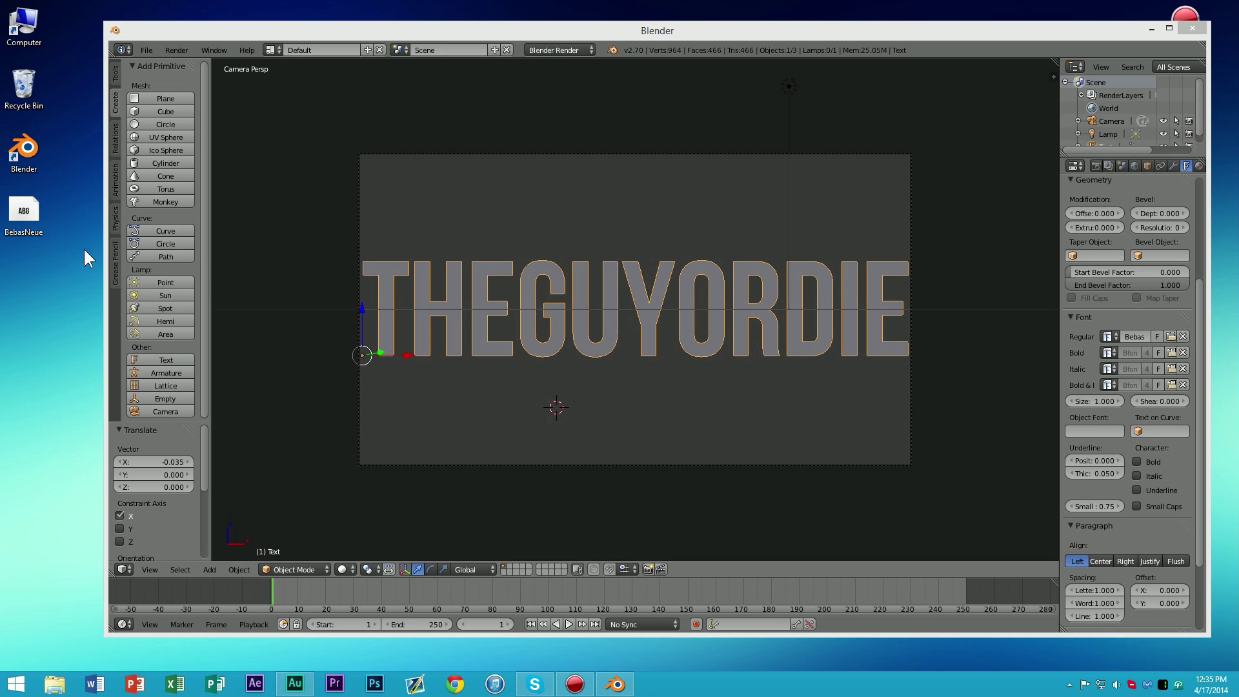
pyautogui.moveTo(40, 228)
pyautogui.mouseDown()
pyautogui.moveTo(27, 243)
pyautogui.moveTo(38, 213)
pyautogui.mouseUp()
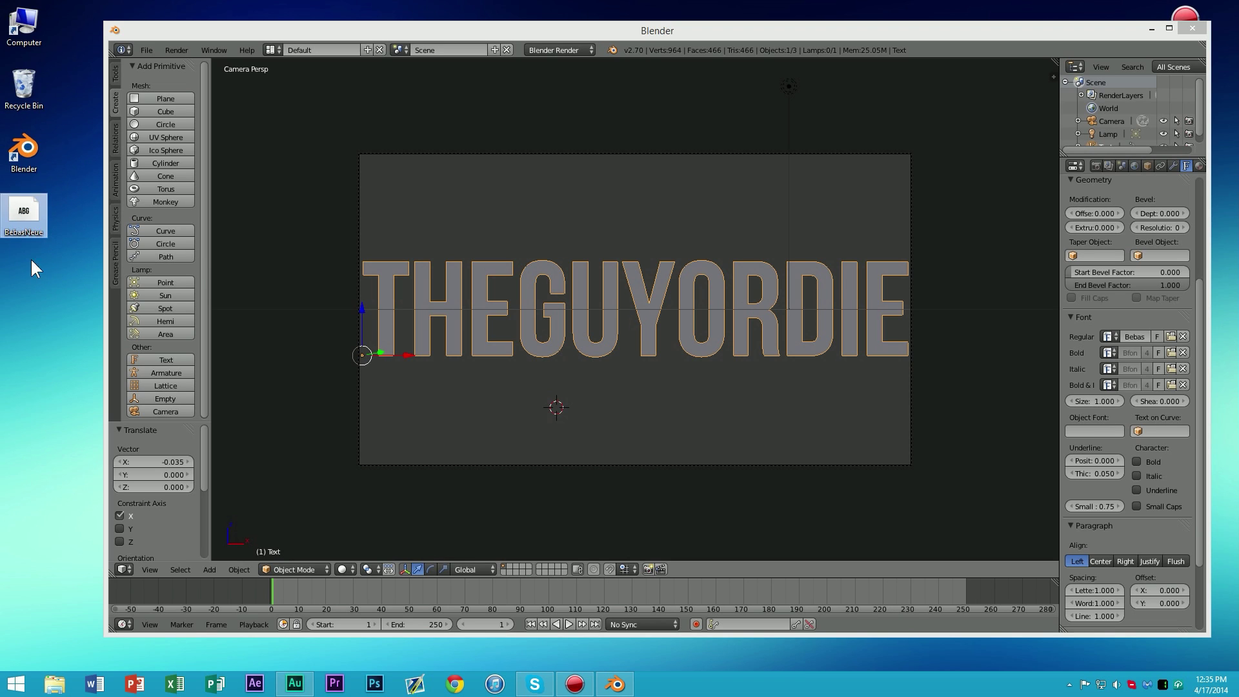
pyautogui.rightClick(18, 222)
pyautogui.click(71, 538)
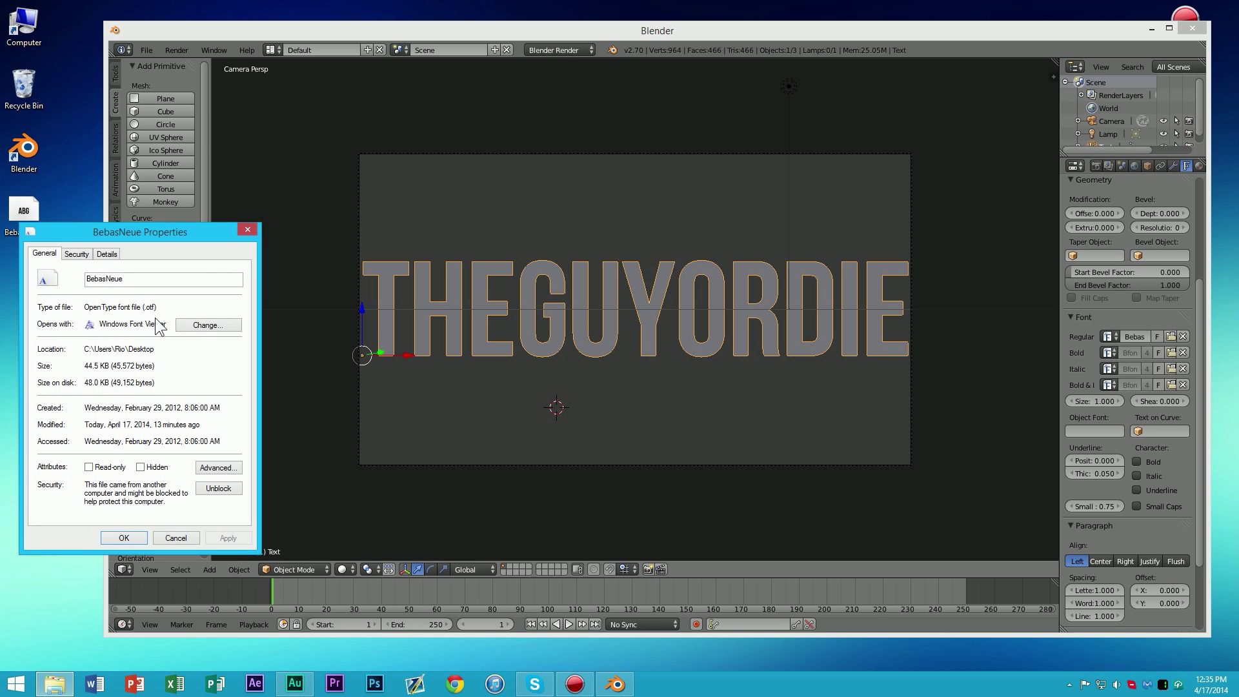
pyautogui.click(247, 229)
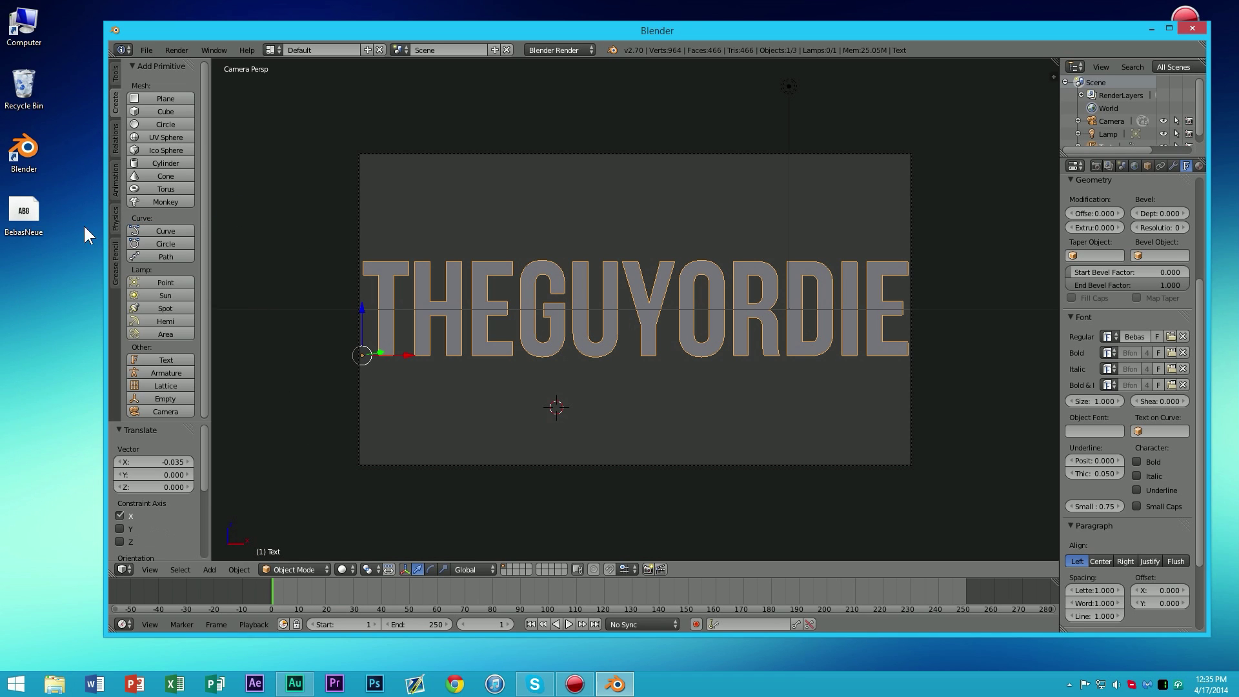
pyautogui.doubleClick(40, 214)
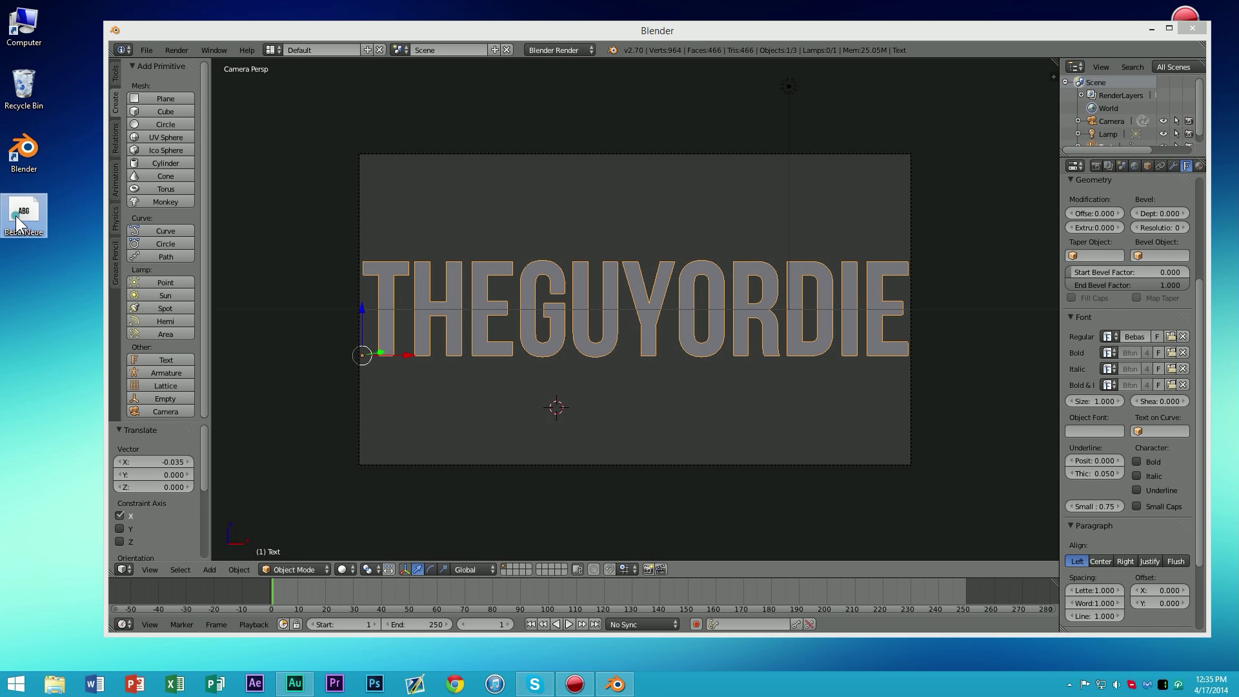
pyautogui.click(1064, 158)
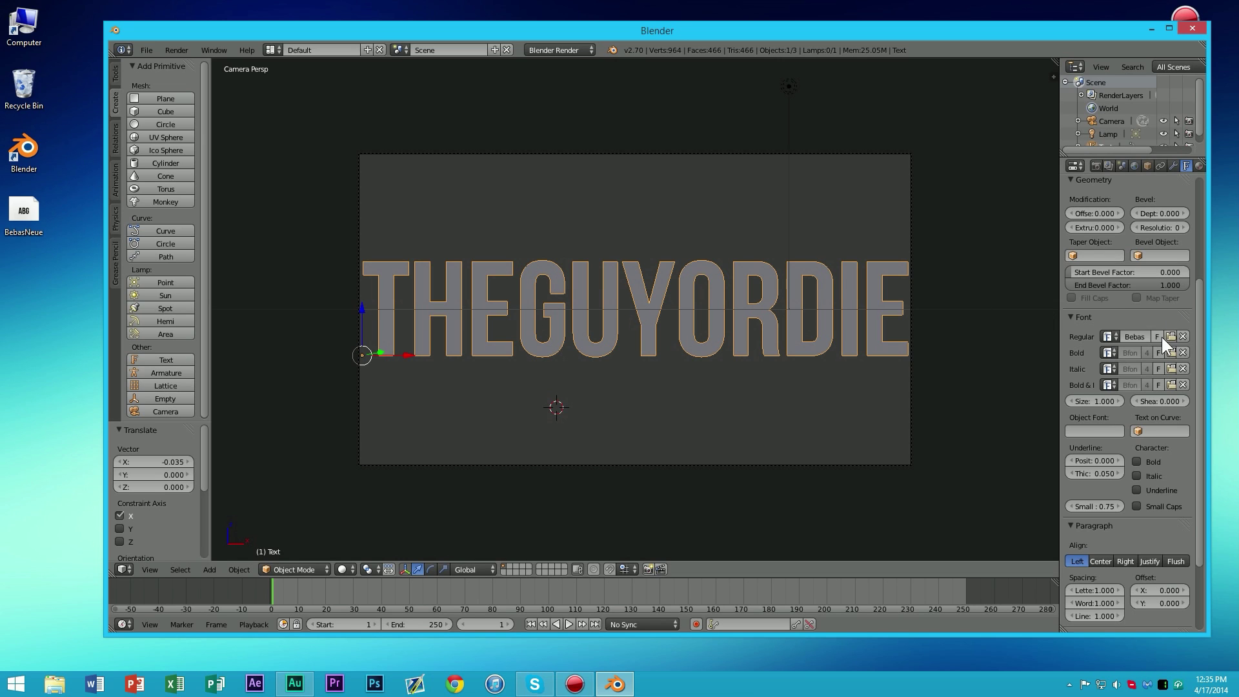
pyautogui.click(89, 274)
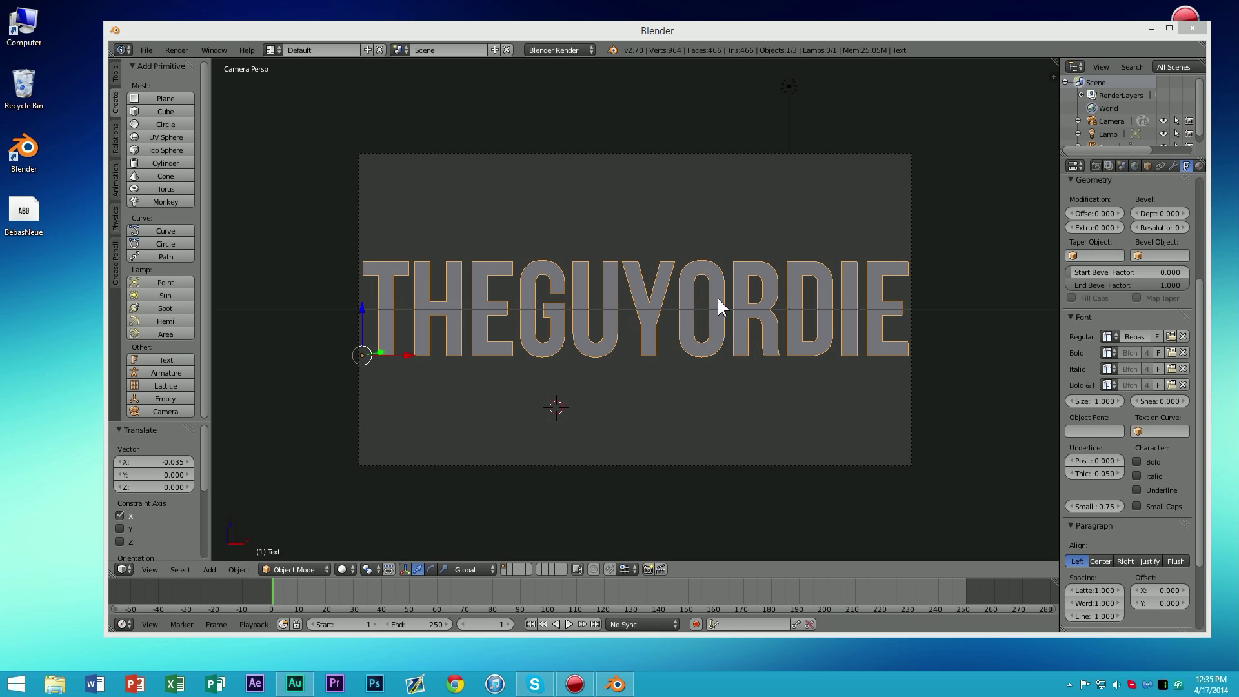
# Step: Add a new material to the text with diffuse intensity 1.000 and a bright blue diffuse color
pyautogui.click(1199, 166)
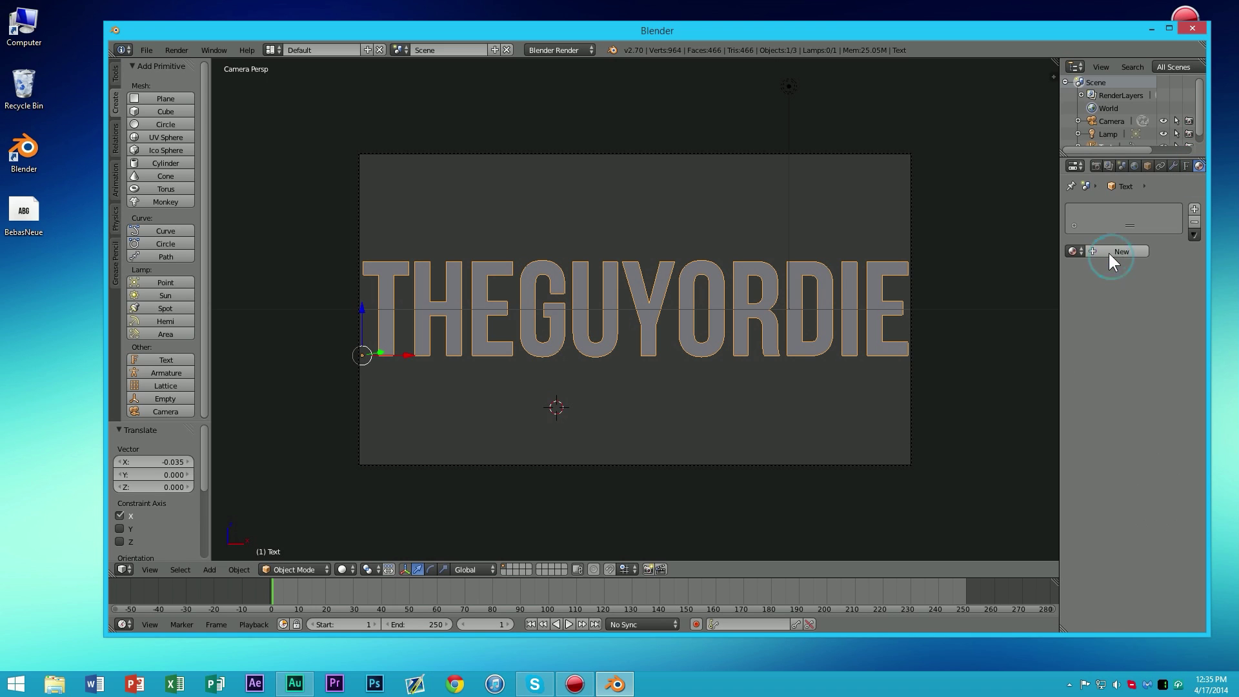
pyautogui.click(1109, 251)
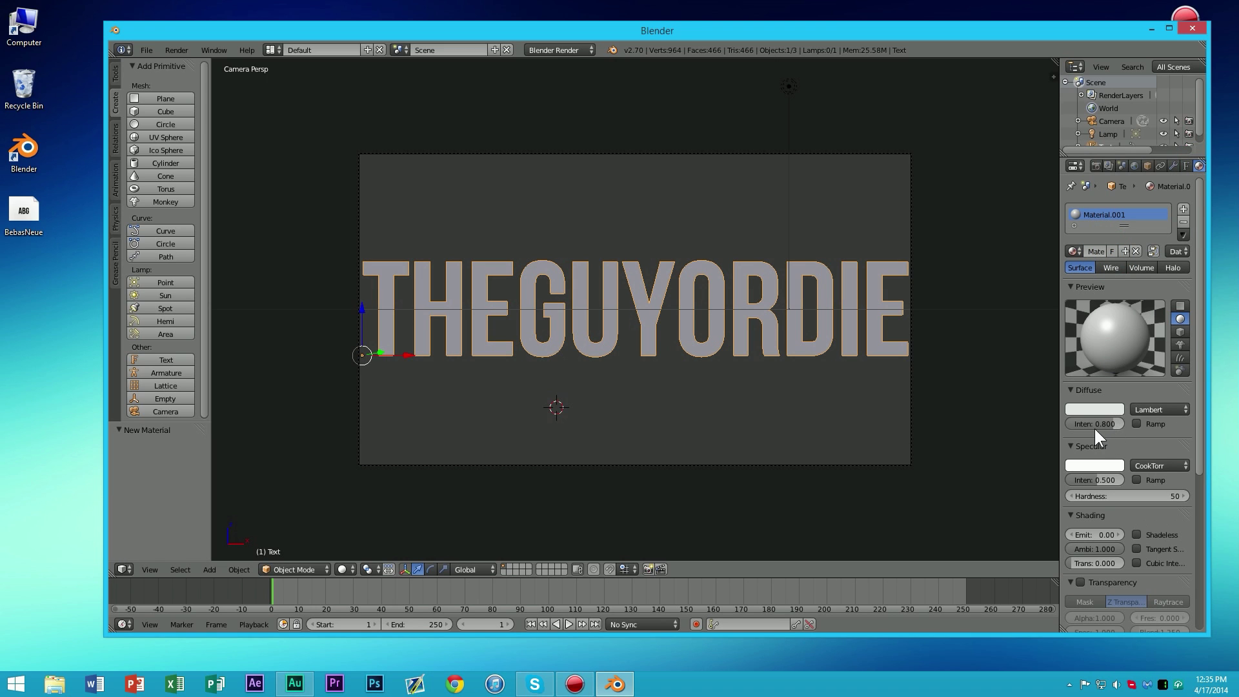
pyautogui.moveTo(1114, 423); pyautogui.dragTo(1124, 422)
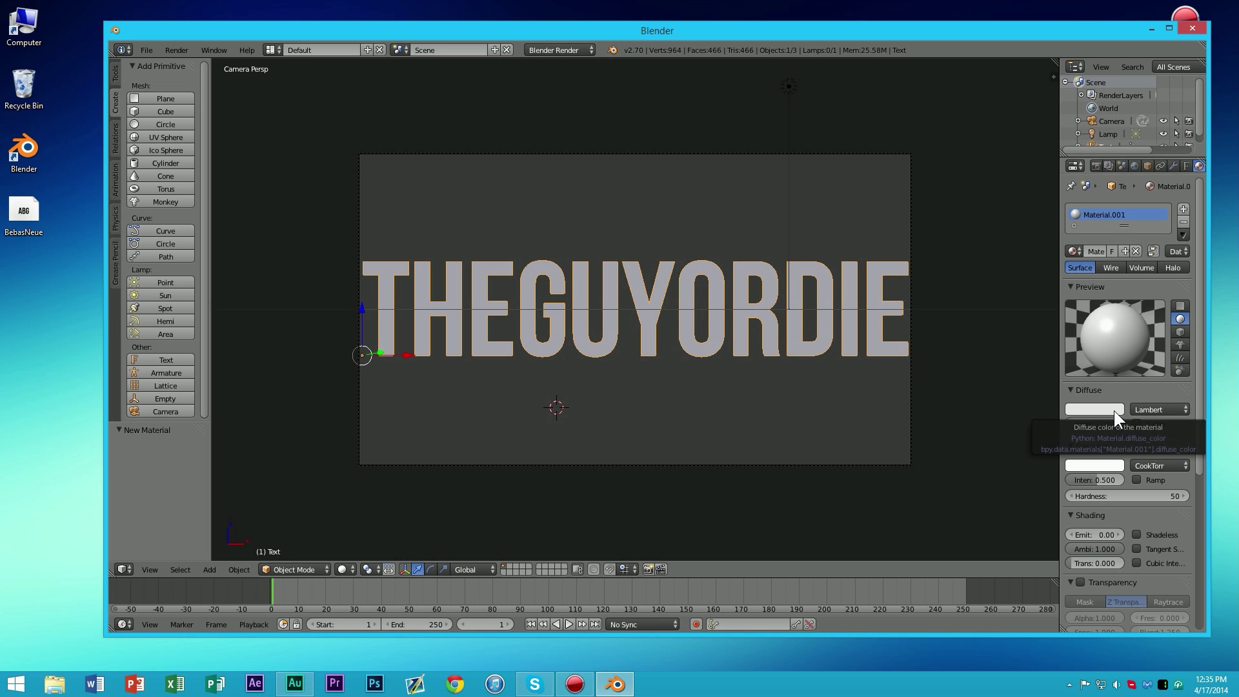
pyautogui.click(1113, 410)
pyautogui.moveTo(1065, 297)
pyautogui.mouseDown()
pyautogui.moveTo(1079, 311)
pyautogui.moveTo(1058, 252)
pyautogui.moveTo(1031, 315)
pyautogui.moveTo(1104, 272)
pyautogui.moveTo(1095, 254)
pyautogui.moveTo(1113, 238)
pyautogui.moveTo(1093, 253)
pyautogui.mouseUp()
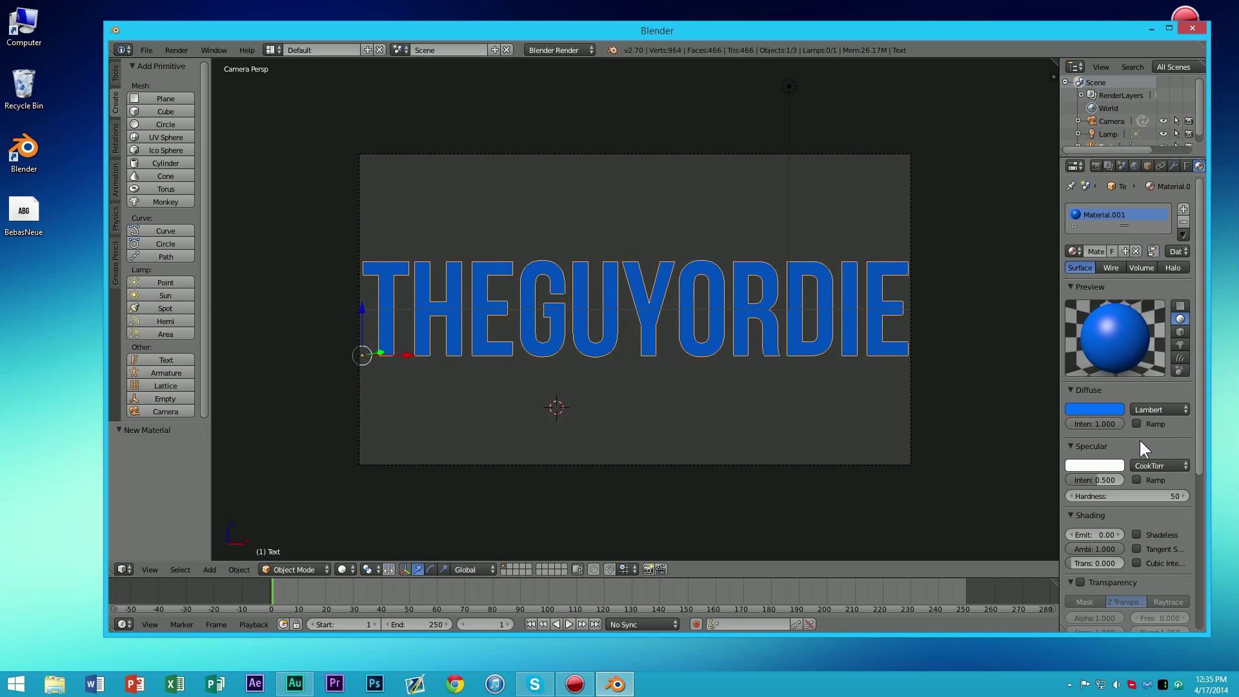
# Step: Give the text depth with an extrusion of about 0.066 and a bevel depth of about 0.022
pyautogui.click(1185, 163)
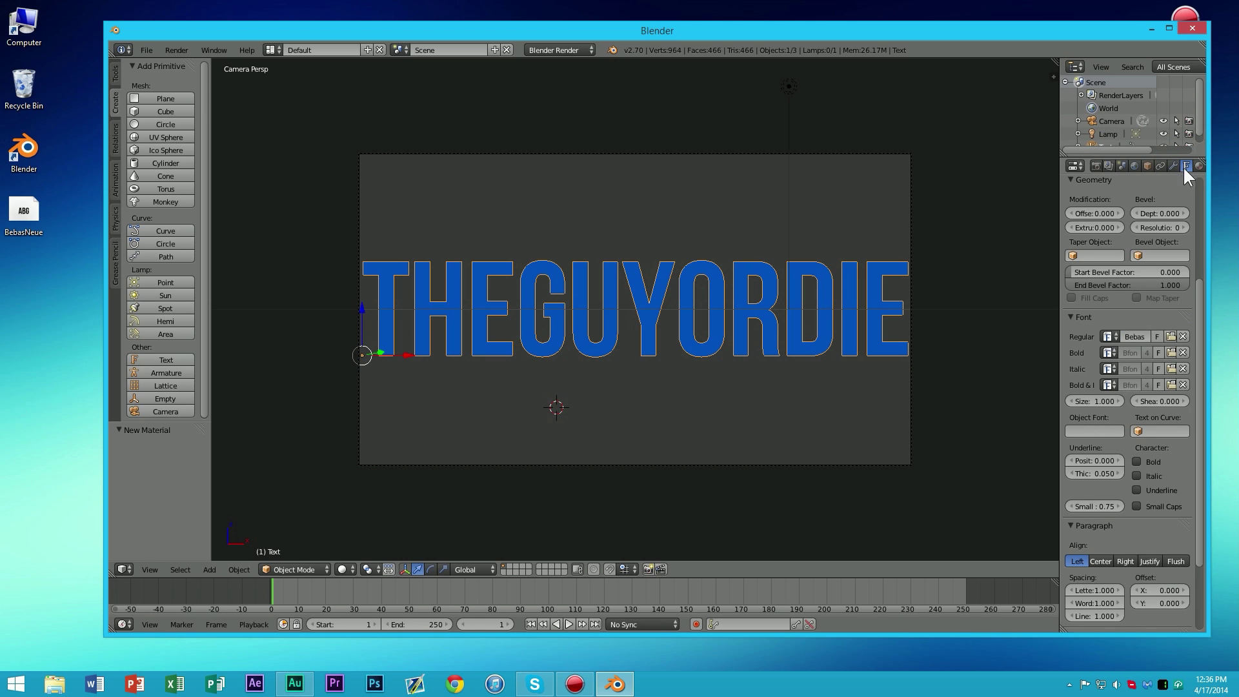
pyautogui.scroll(6, 1175, 284)
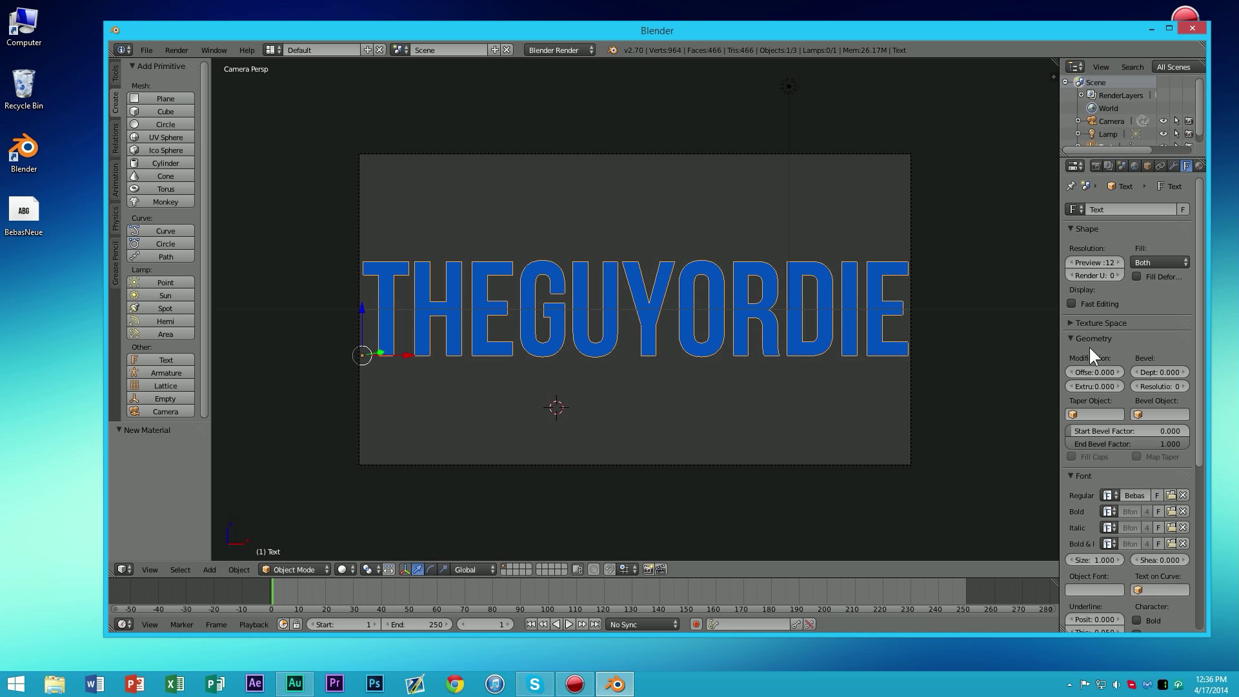
pyautogui.click(1073, 338)
pyautogui.click(1074, 338)
pyautogui.moveTo(1094, 386)
pyautogui.mouseDown()
pyautogui.moveTo(1120, 386)
pyautogui.moveTo(1101, 386)
pyautogui.mouseUp()
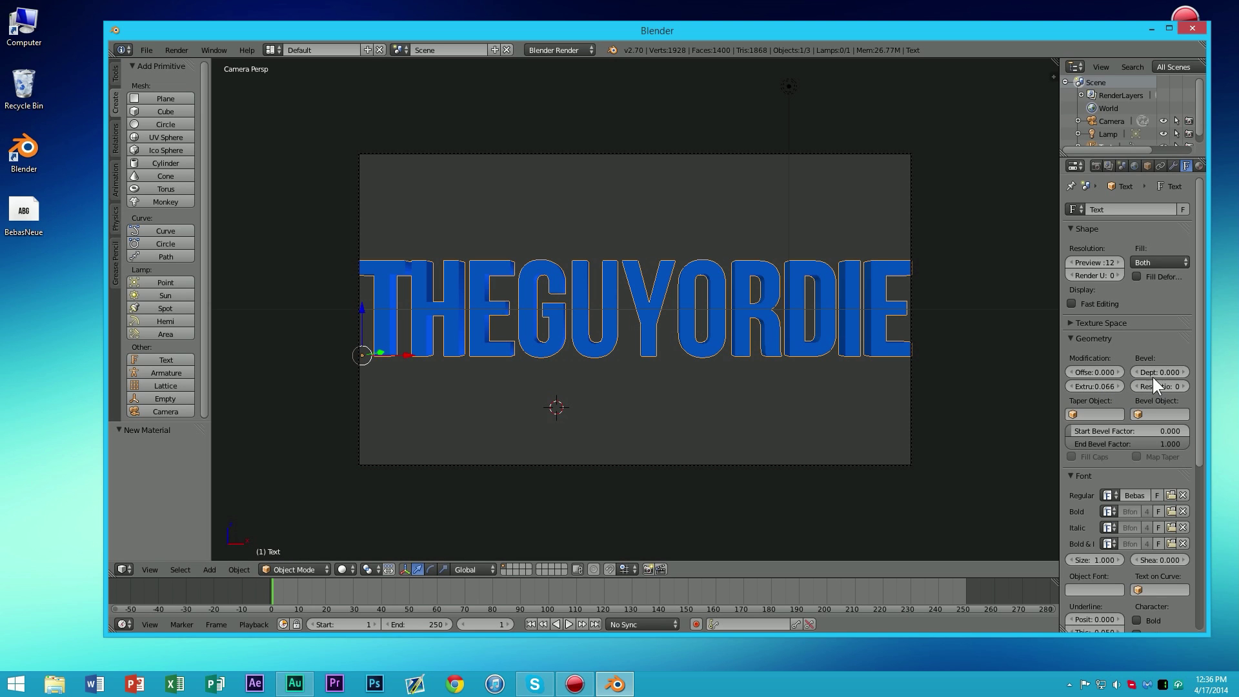
pyautogui.moveTo(1160, 372); pyautogui.dragTo(1169, 371)
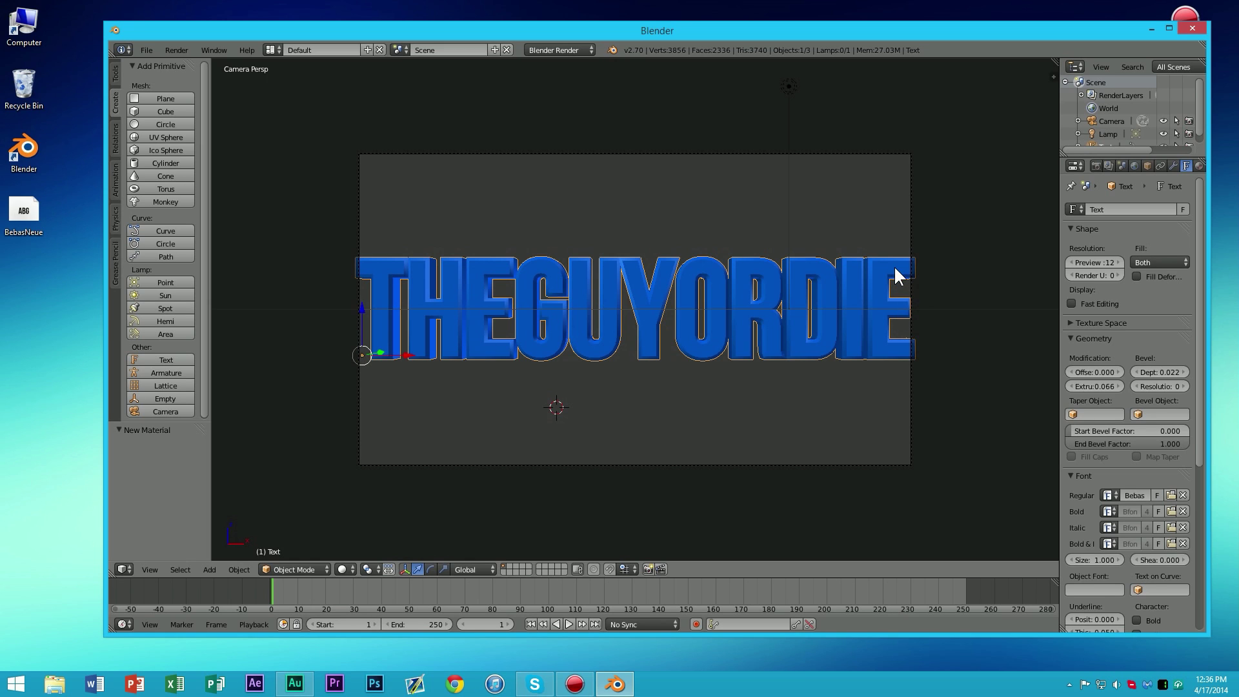
# Step: Scale the text by about 0.967, shift it along X to centre it in the camera frame, and raise it about 0.018 on Z
pyautogui.press('s')
pyautogui.click(879, 283)
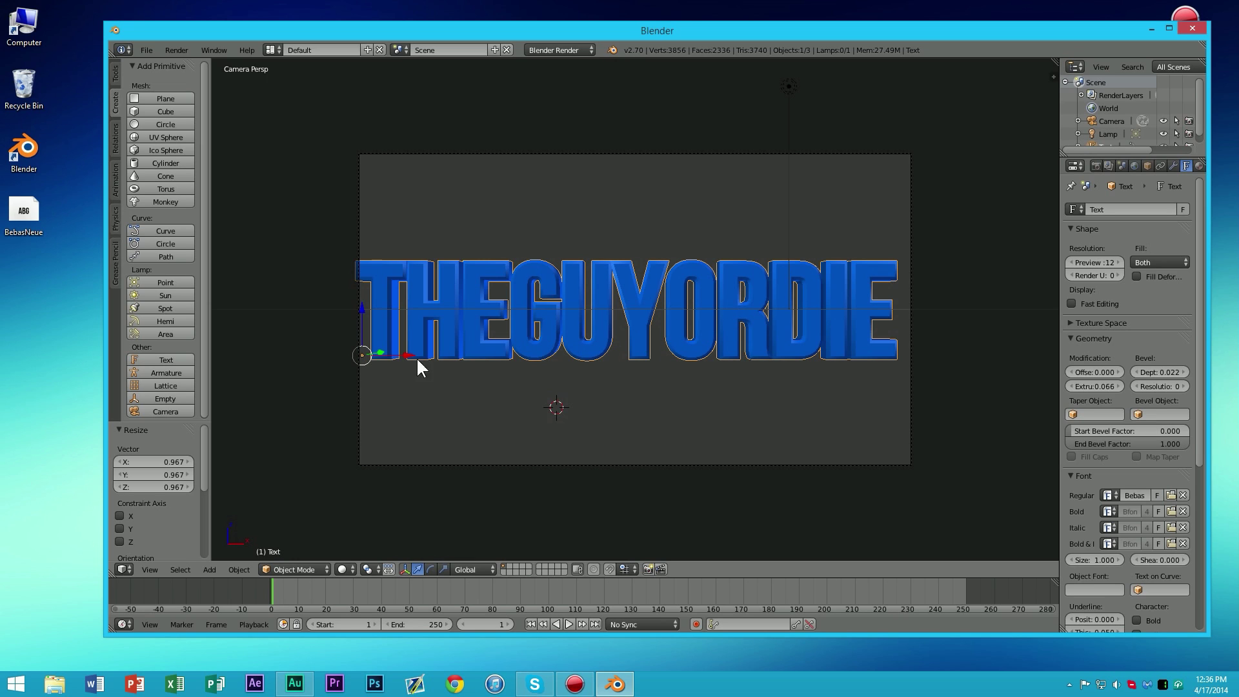
pyautogui.moveTo(402, 355); pyautogui.dragTo(409, 352)
pyautogui.moveTo(372, 309); pyautogui.dragTo(374, 309)
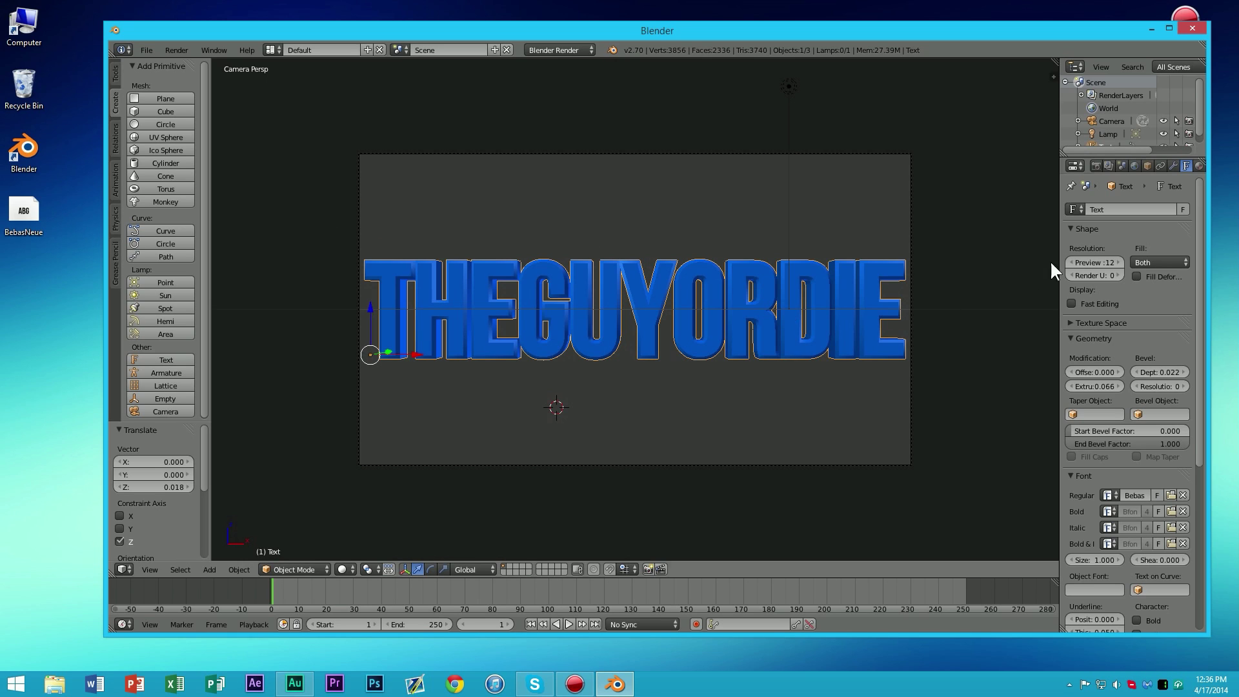
# Step: Set the render resolution scale to 100%
pyautogui.click(1097, 162)
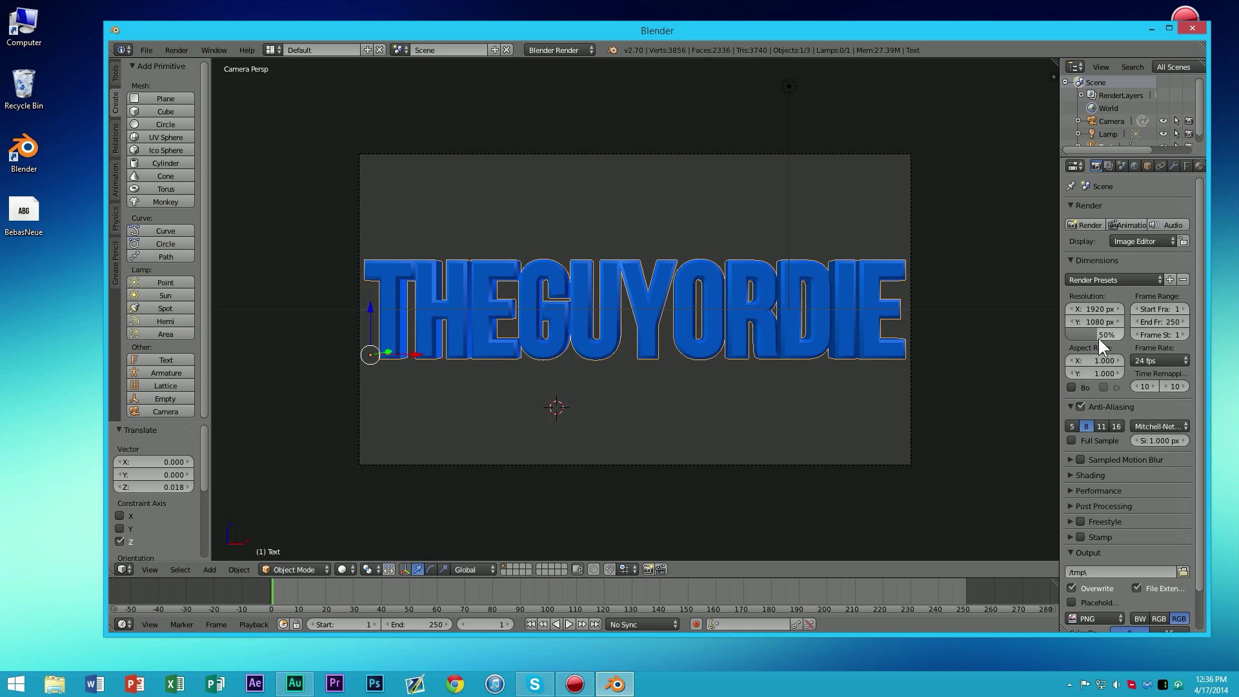
pyautogui.click(1093, 167)
pyautogui.moveTo(1094, 332); pyautogui.dragTo(1122, 331)
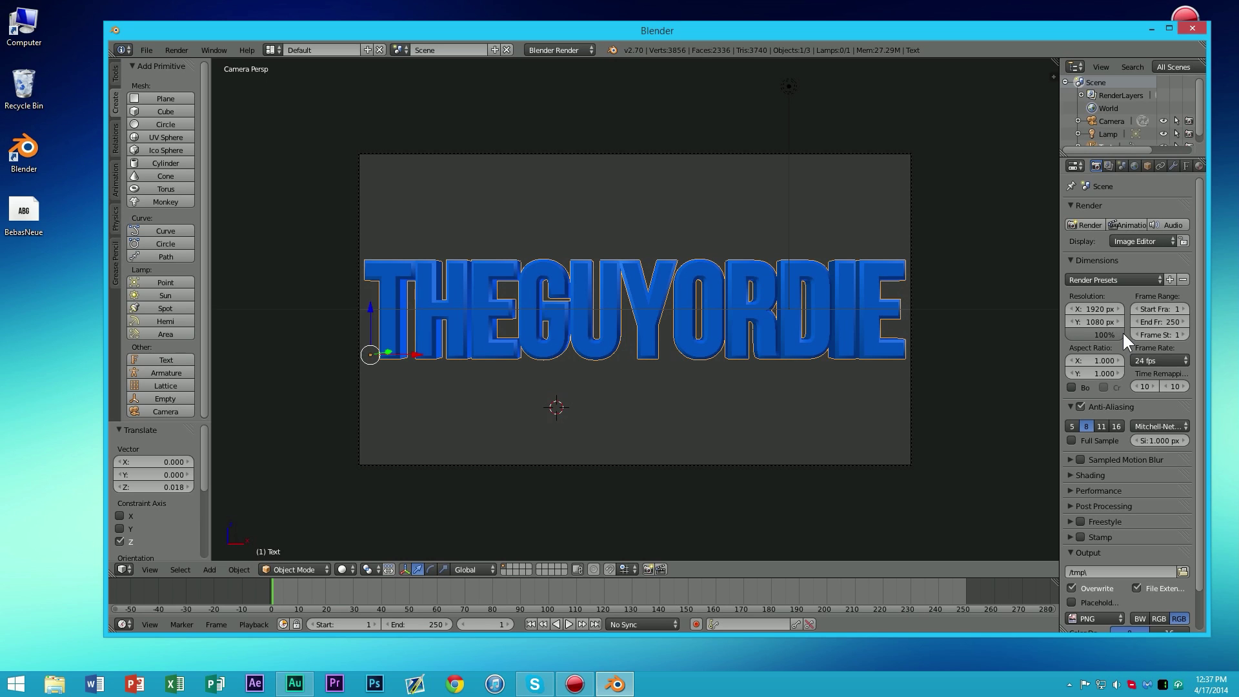
# Step: Try out render dimensions of 2275 by 840 px and restore them to 1920 by 1080 px
pyautogui.moveTo(1088, 308); pyautogui.dragTo(1118, 323)
pyautogui.click(1090, 309)
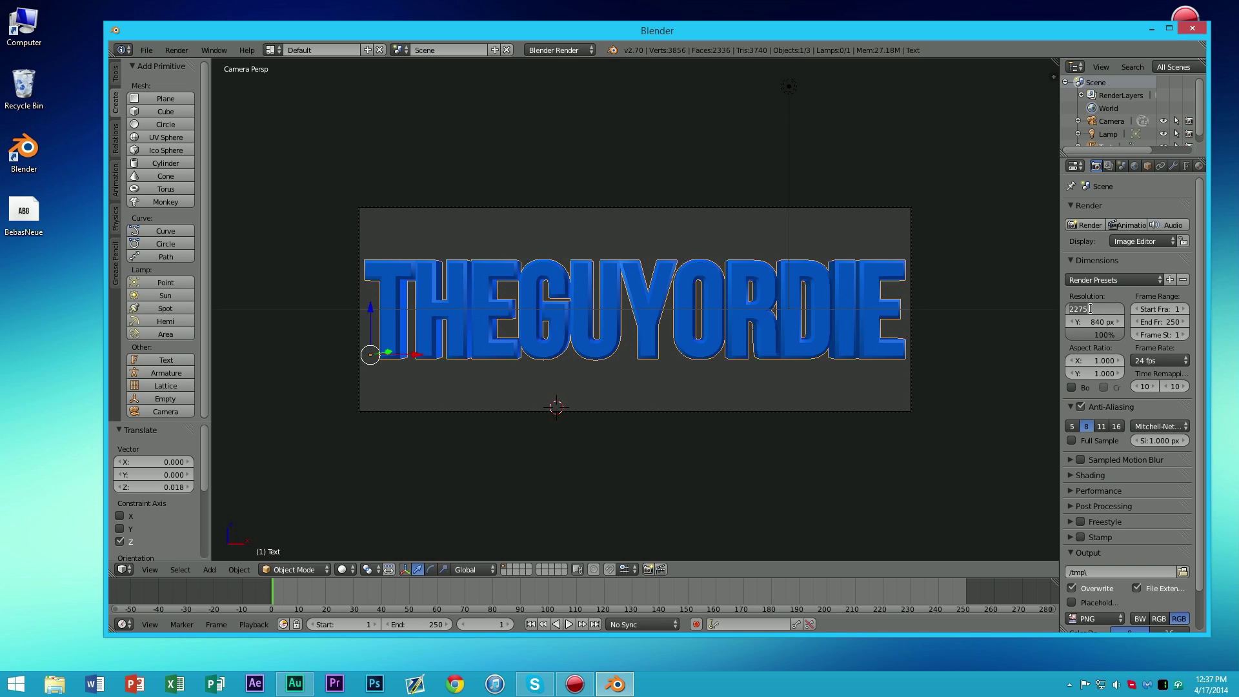
pyautogui.write('1920')
pyautogui.click(1095, 321)
pyautogui.write('1080')
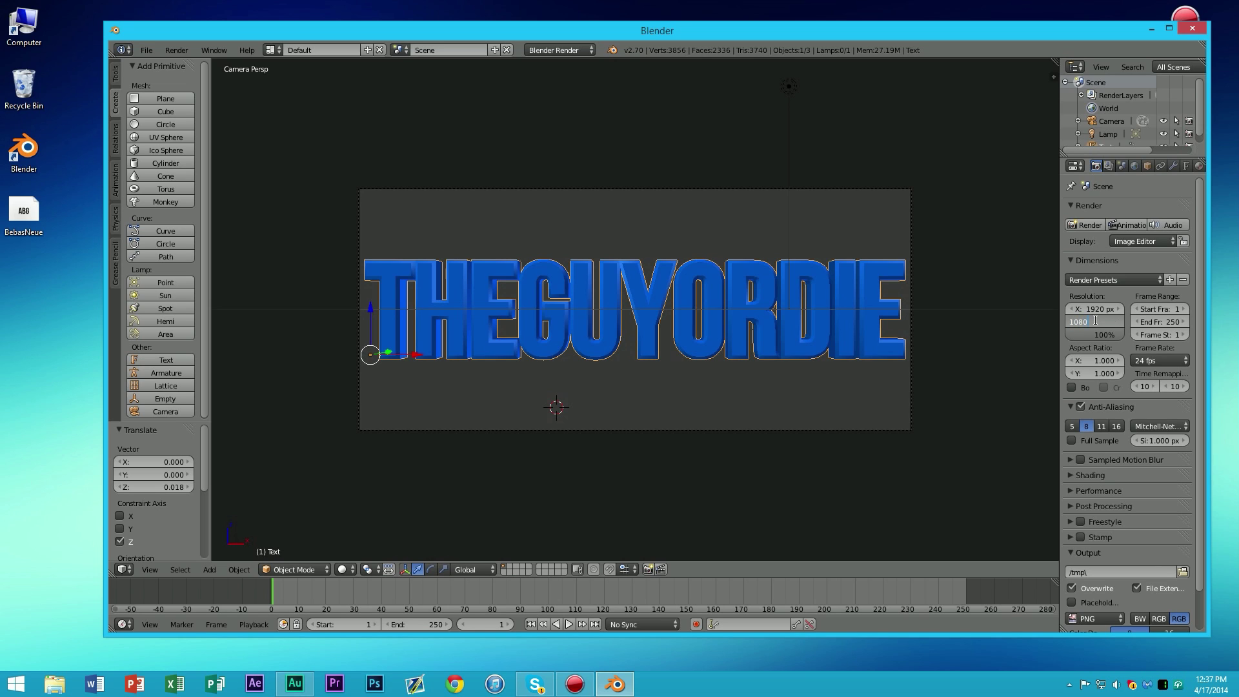
# Step: Confirm the 1080 px render height and set the PNG output compression to 100%
pyautogui.press('Return')
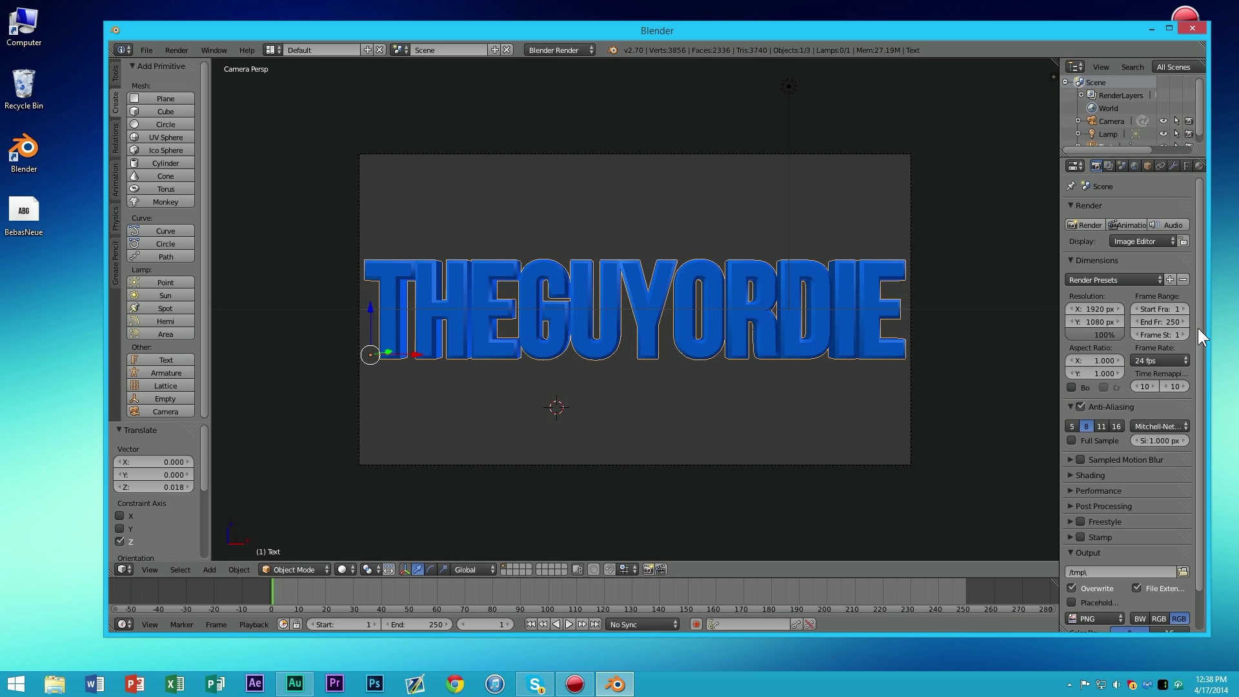
pyautogui.moveTo(1200, 331); pyautogui.dragTo(1206, 415)
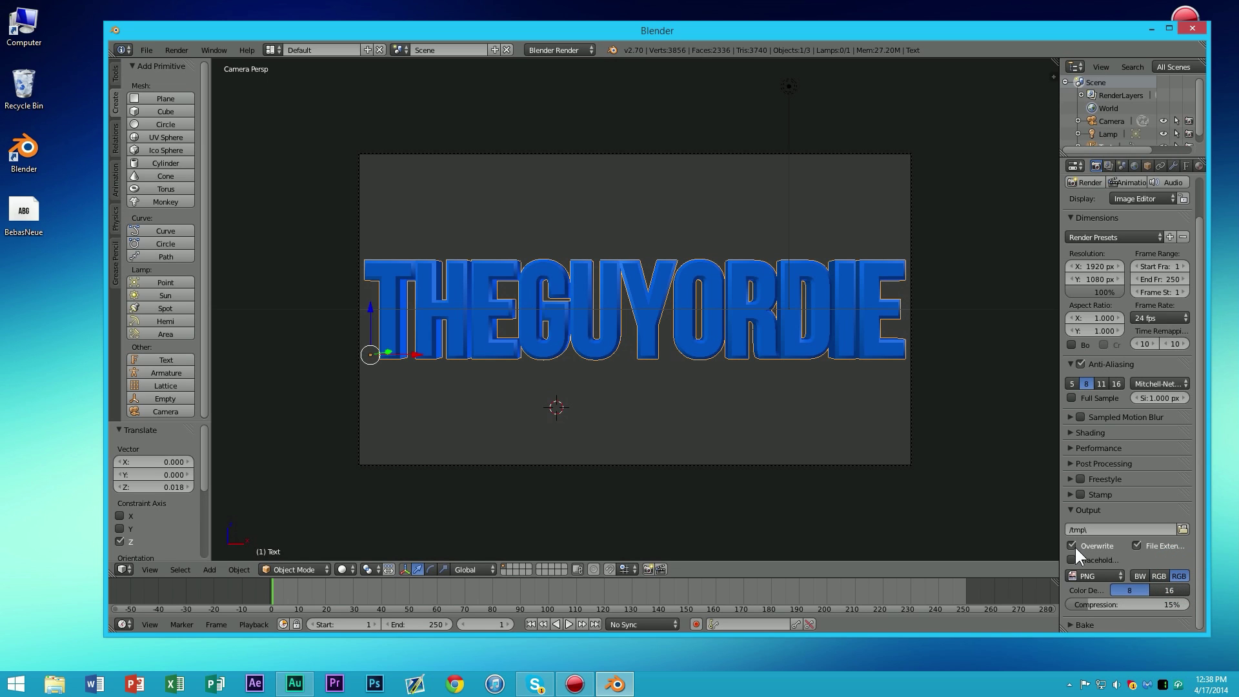
pyautogui.moveTo(1059, 547); pyautogui.dragTo(1045, 547)
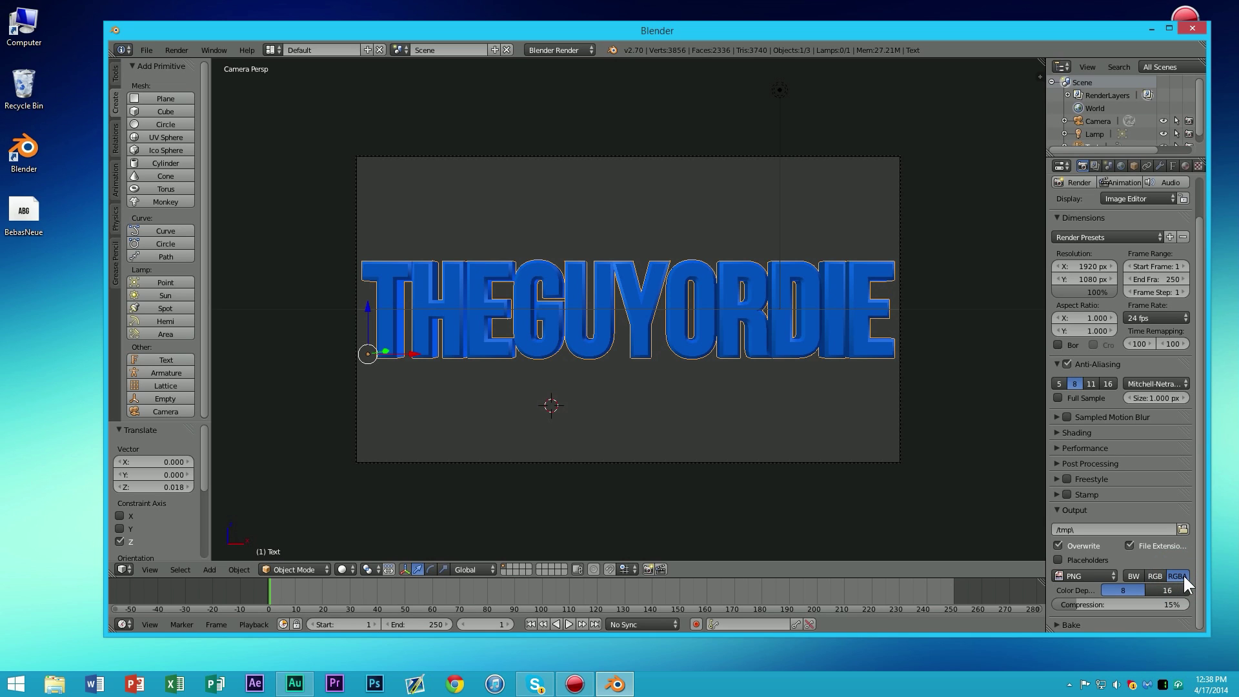
pyautogui.click(1086, 573)
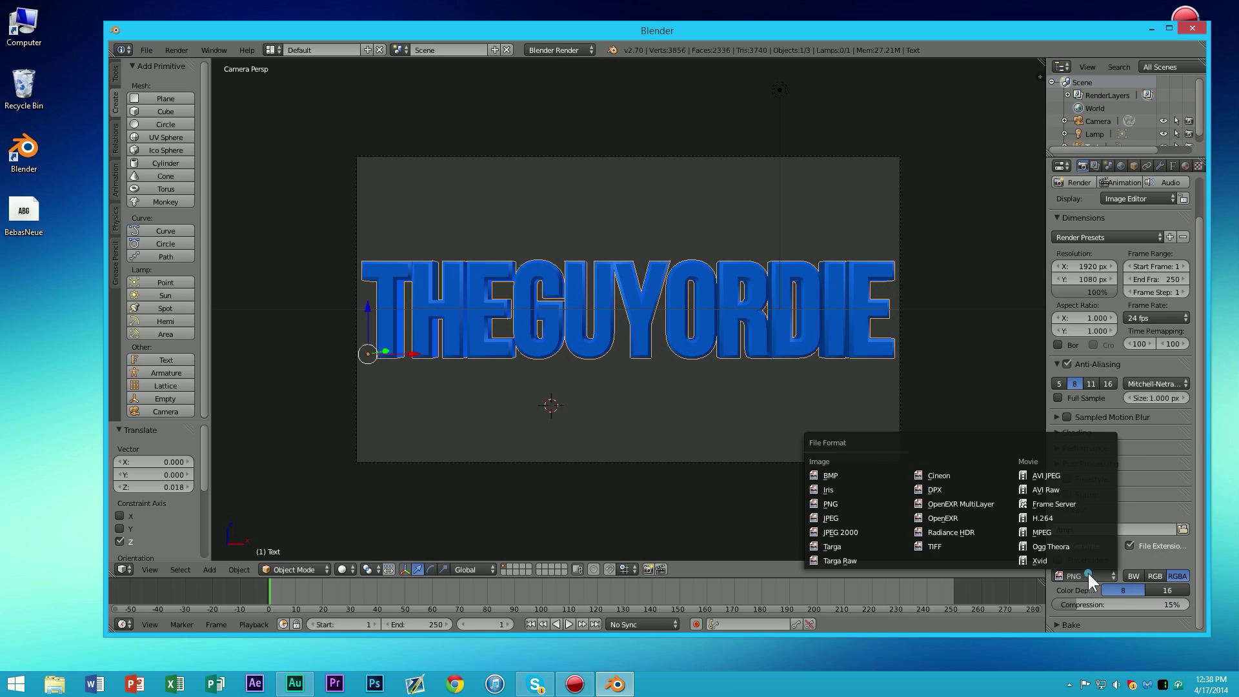
pyautogui.click(1086, 573)
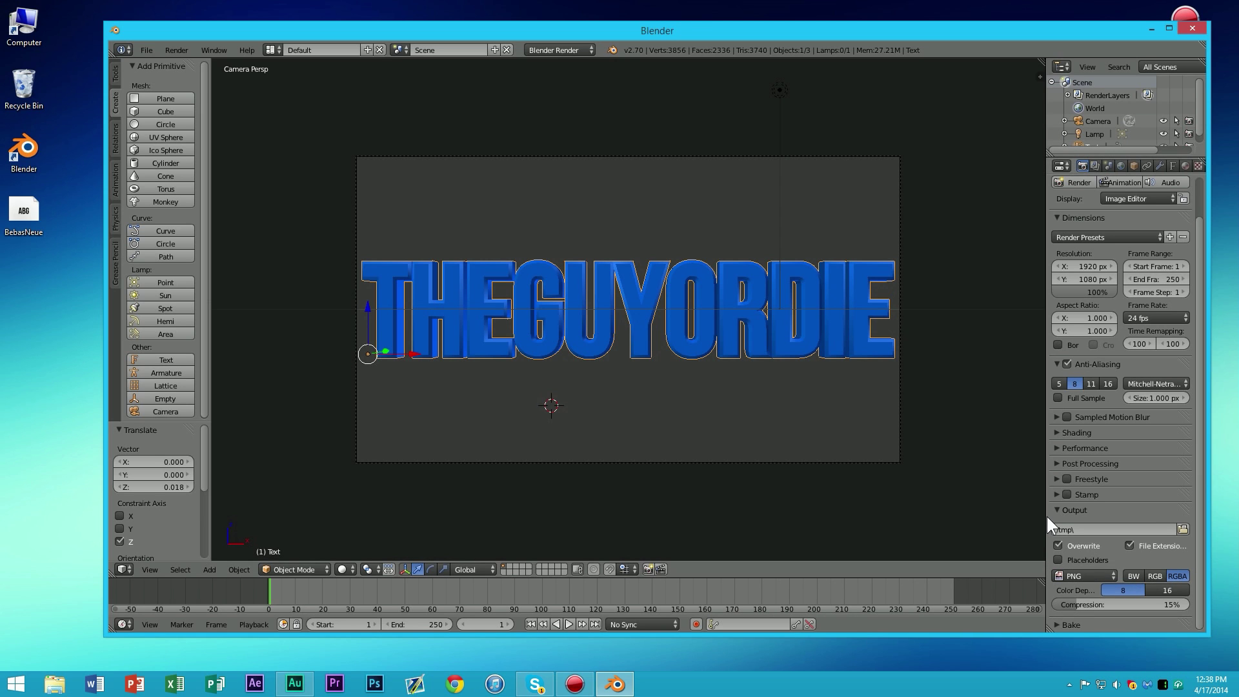
pyautogui.moveTo(1047, 514)
pyautogui.mouseDown()
pyautogui.moveTo(1065, 511)
pyautogui.moveTo(1043, 514)
pyautogui.mouseUp()
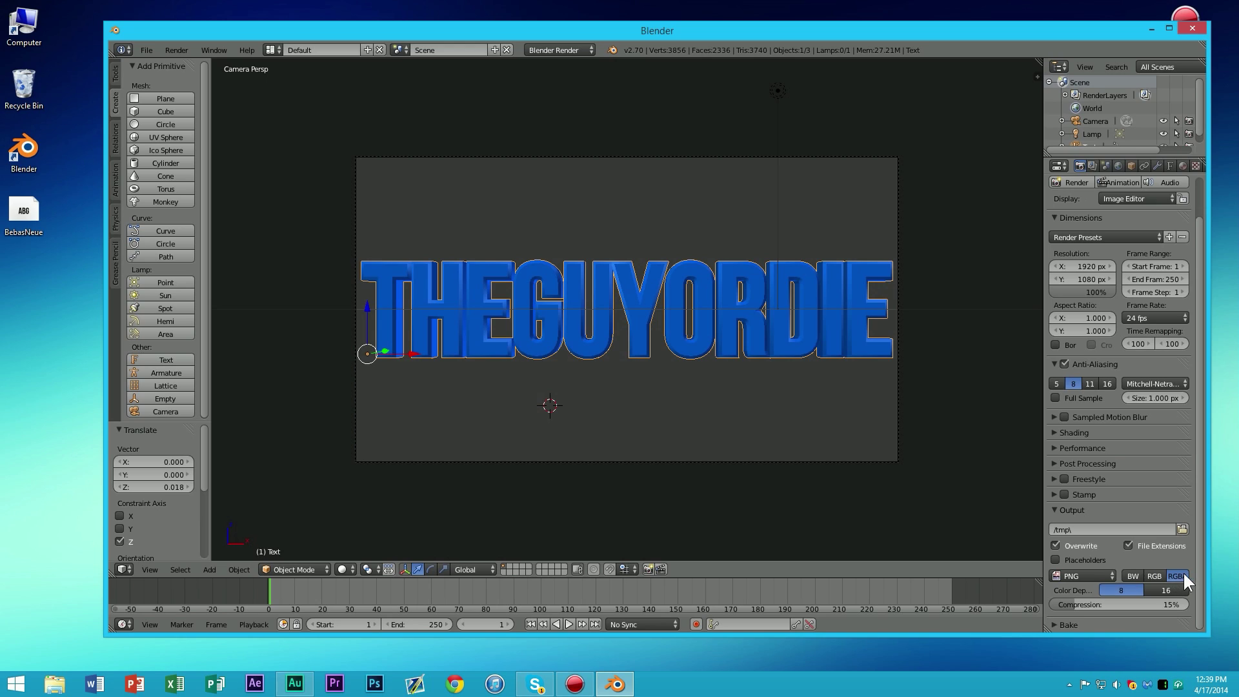
pyautogui.moveTo(1115, 608); pyautogui.dragTo(1189, 604)
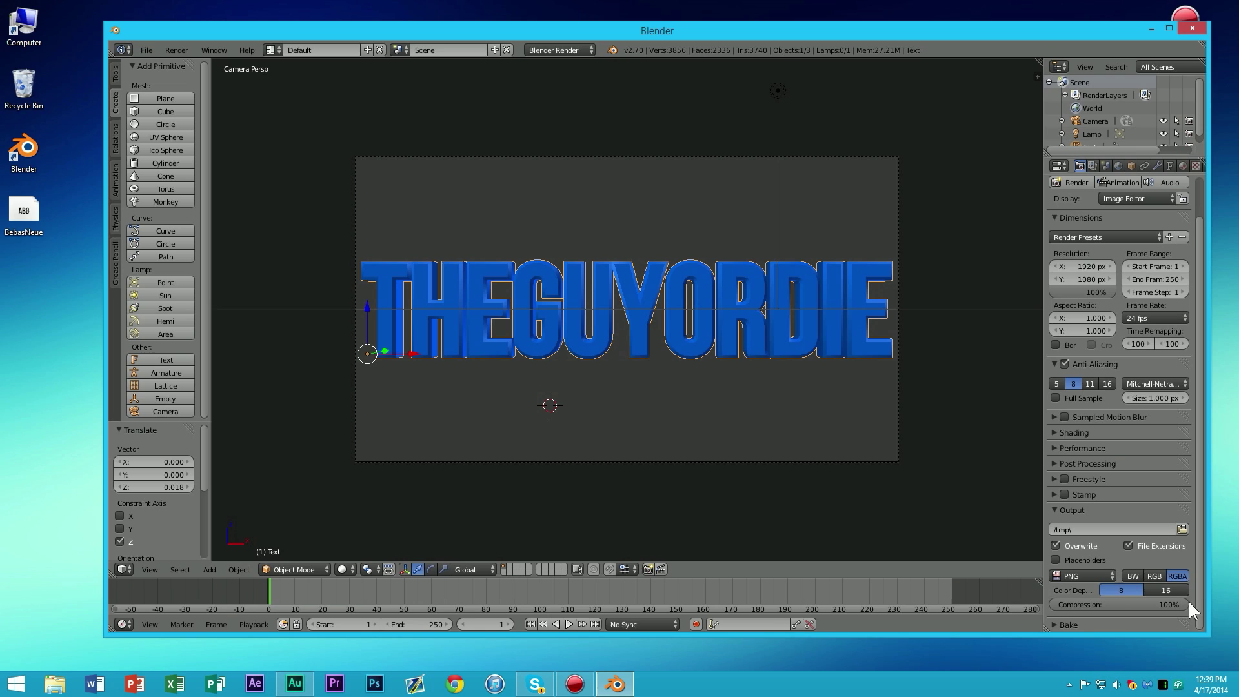
# Step: Set the render shading's alpha mode to Transparent so the world background is left out of the image
pyautogui.click(1055, 432)
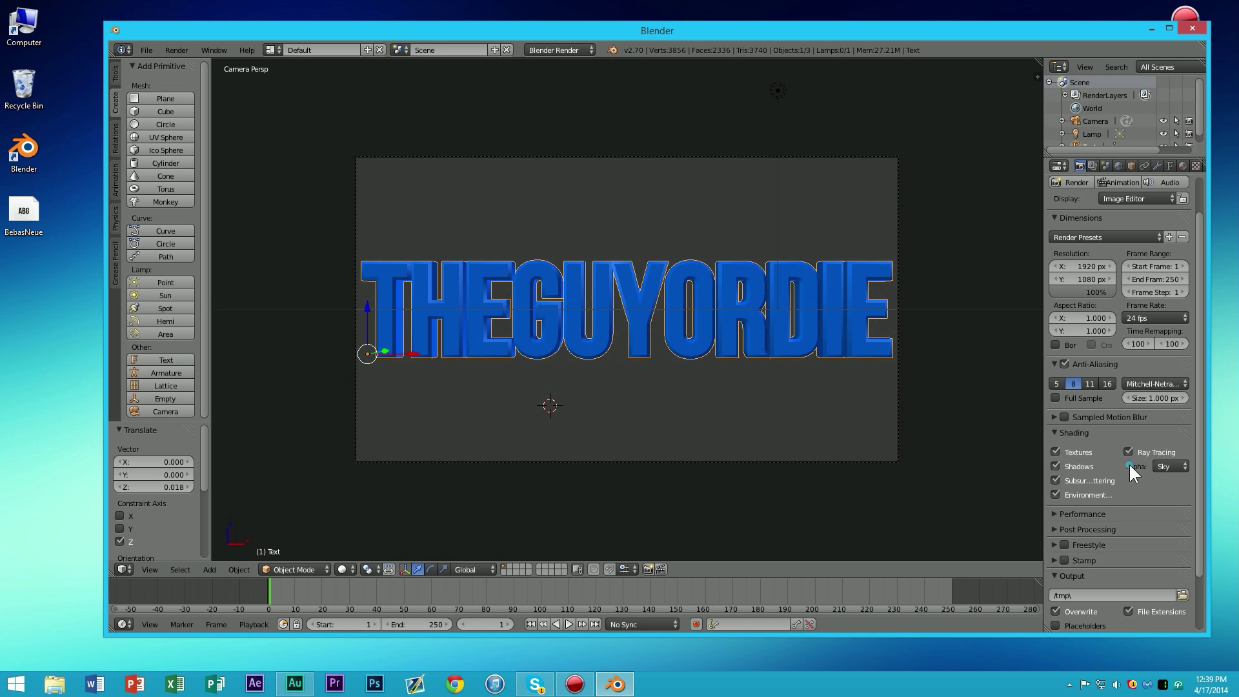
pyautogui.click(1171, 466)
pyautogui.click(1136, 438)
pyautogui.click(1166, 466)
pyautogui.click(1127, 451)
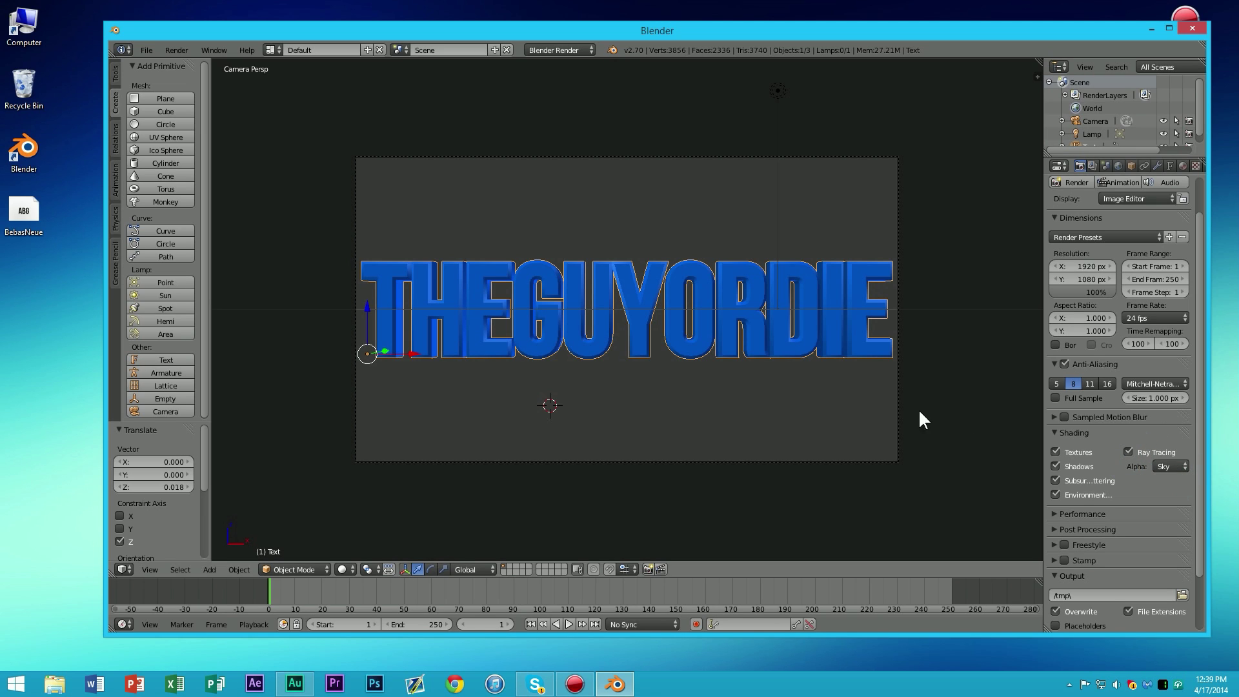
pyautogui.click(1167, 465)
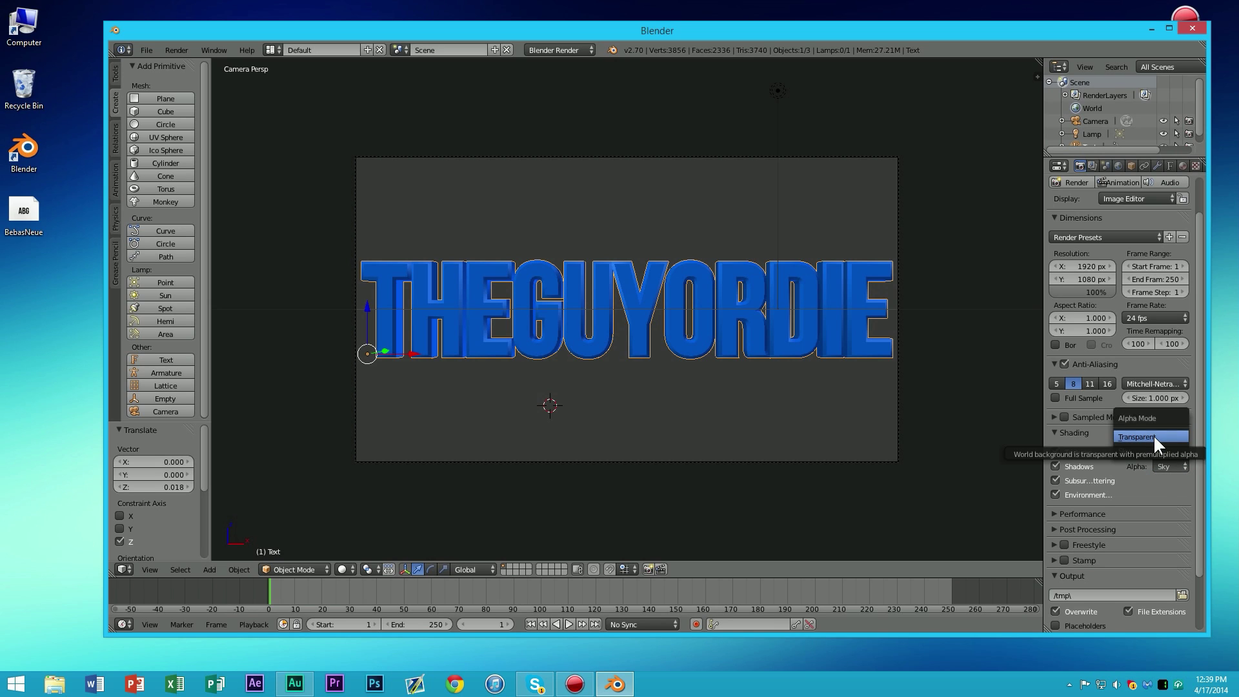
pyautogui.click(1153, 436)
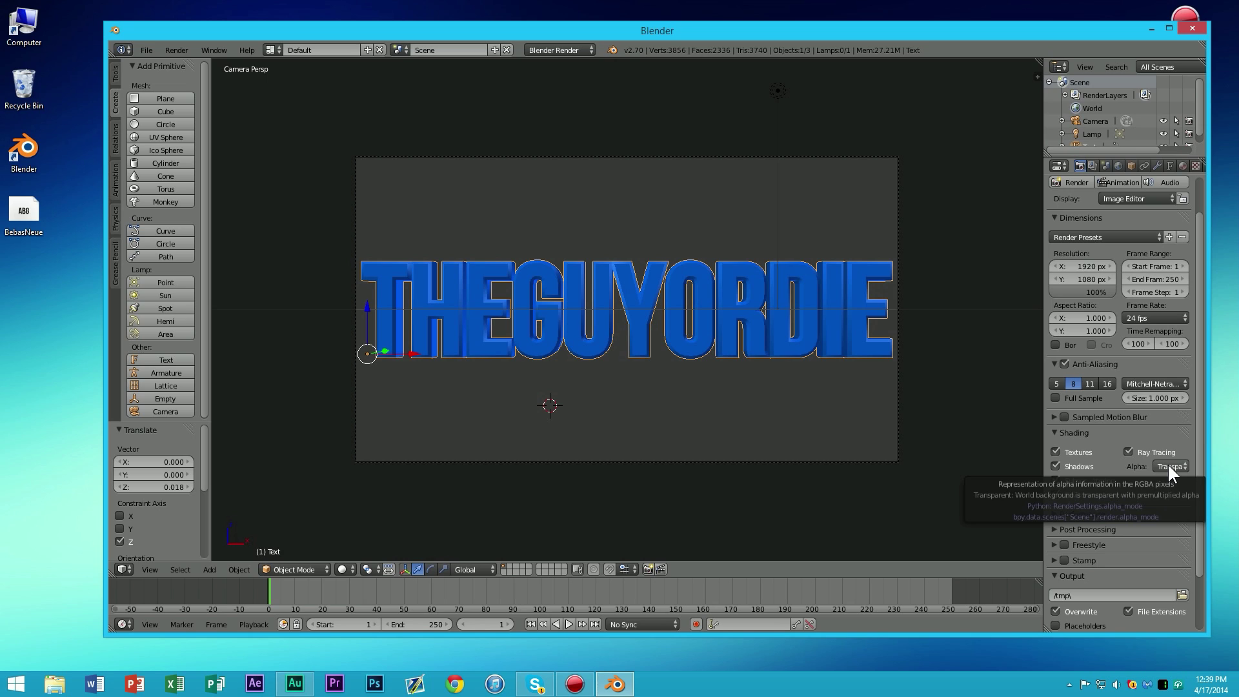
pyautogui.click(1160, 466)
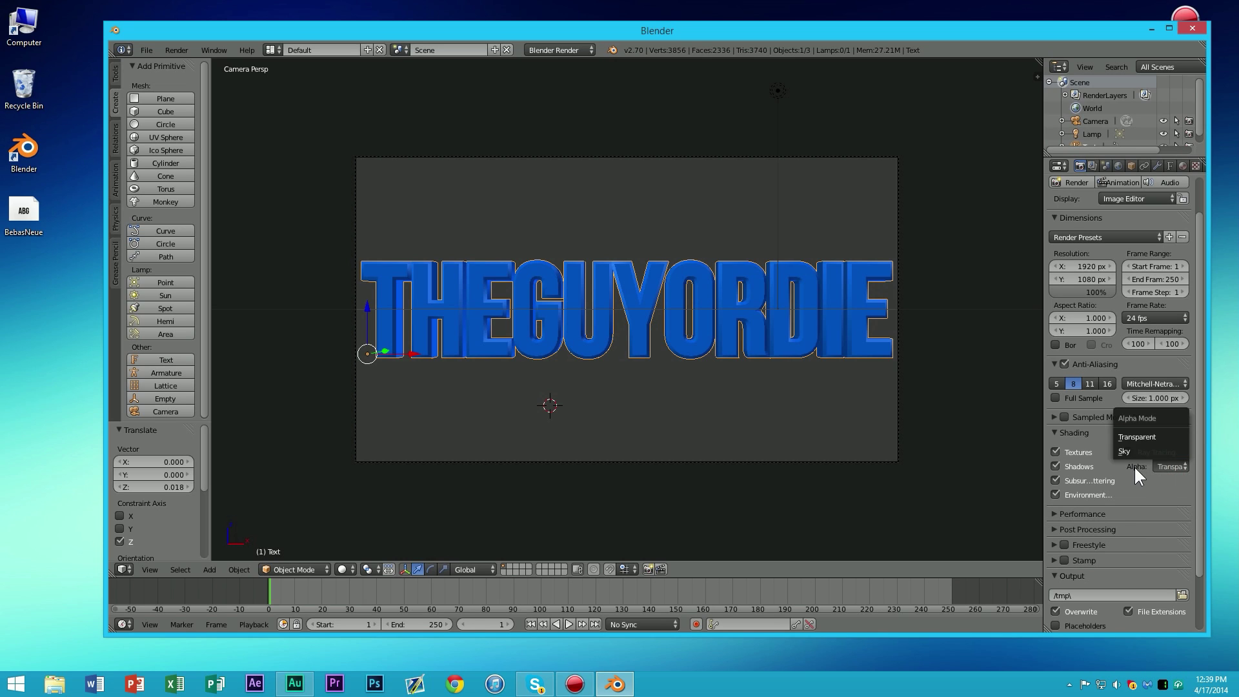
pyautogui.click(1139, 429)
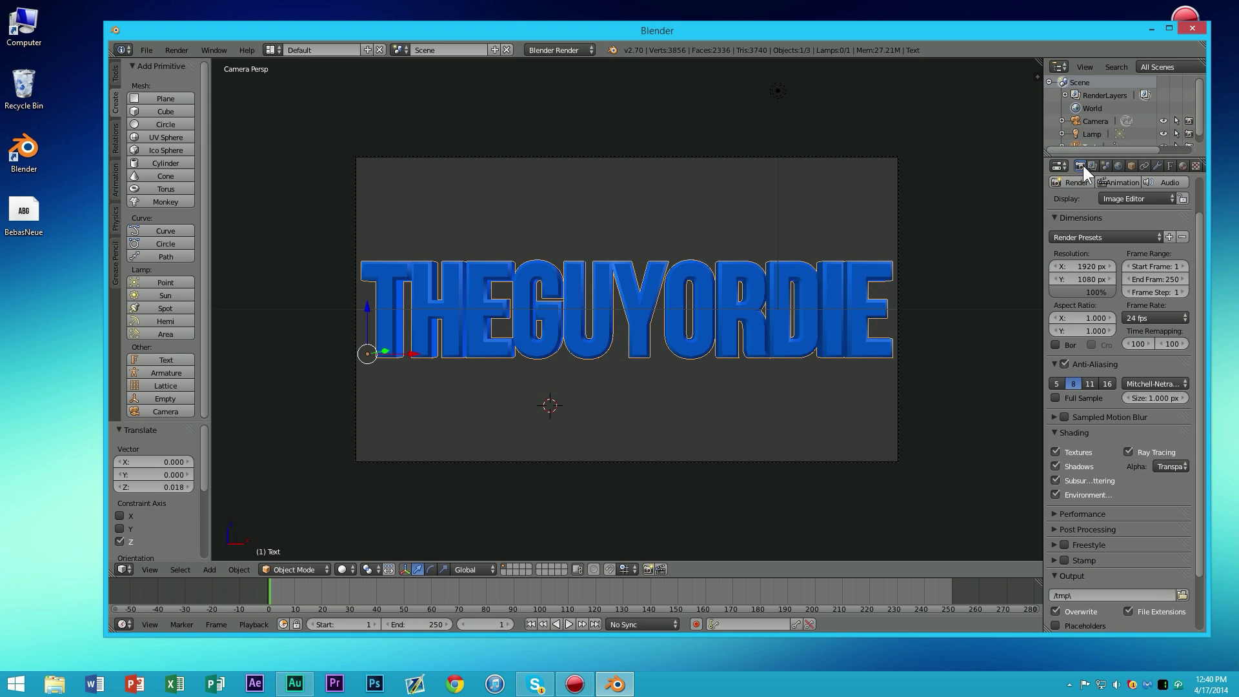
# Step: Render a test image of the text and return to the 3D camera view
pyautogui.click(1070, 182)
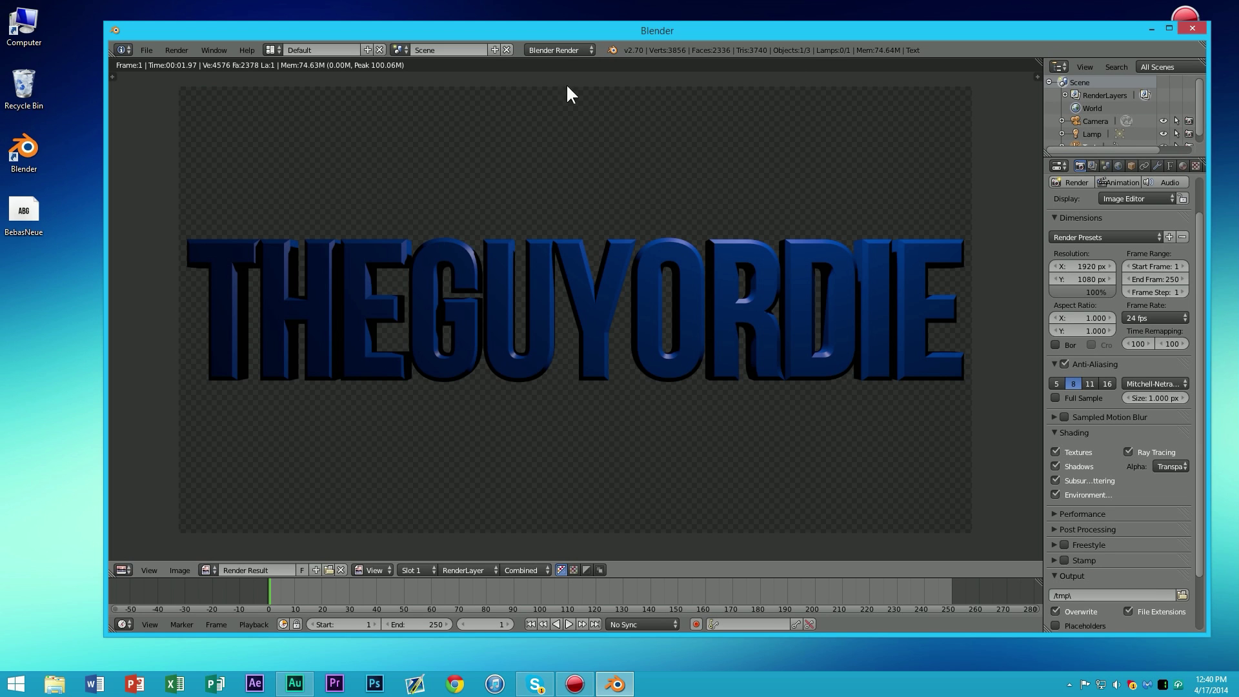
pyautogui.press('Escape')
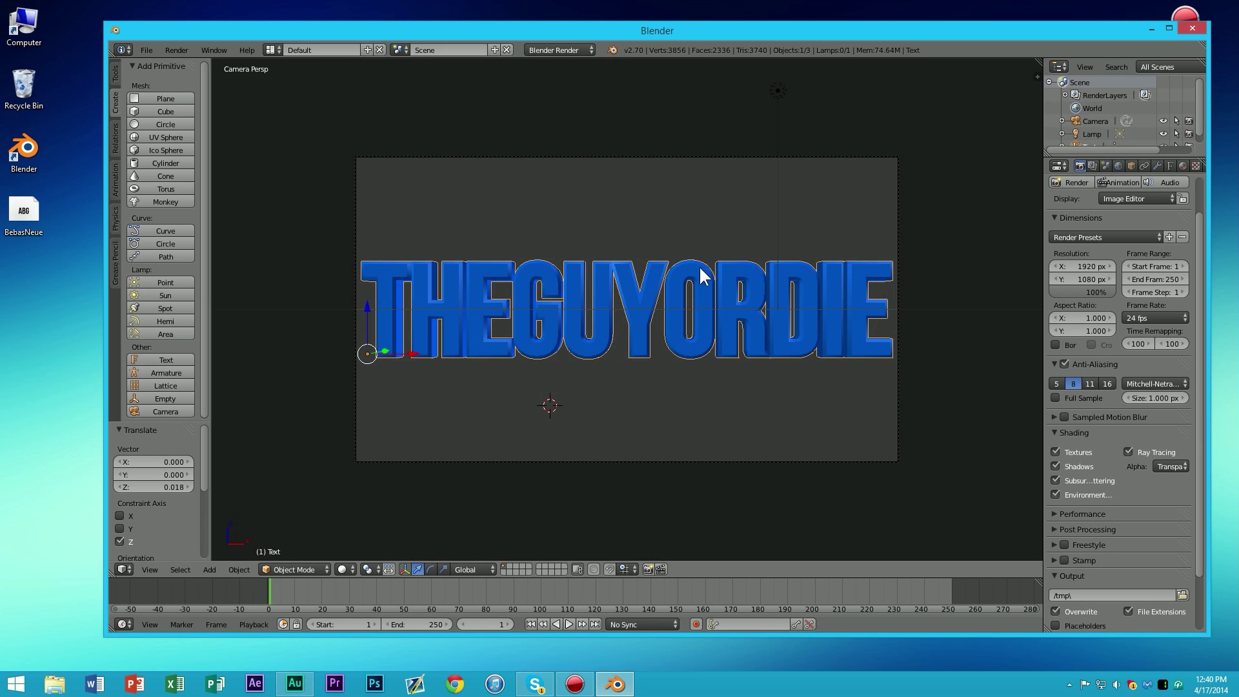
pyautogui.scroll(1, 768, 262)
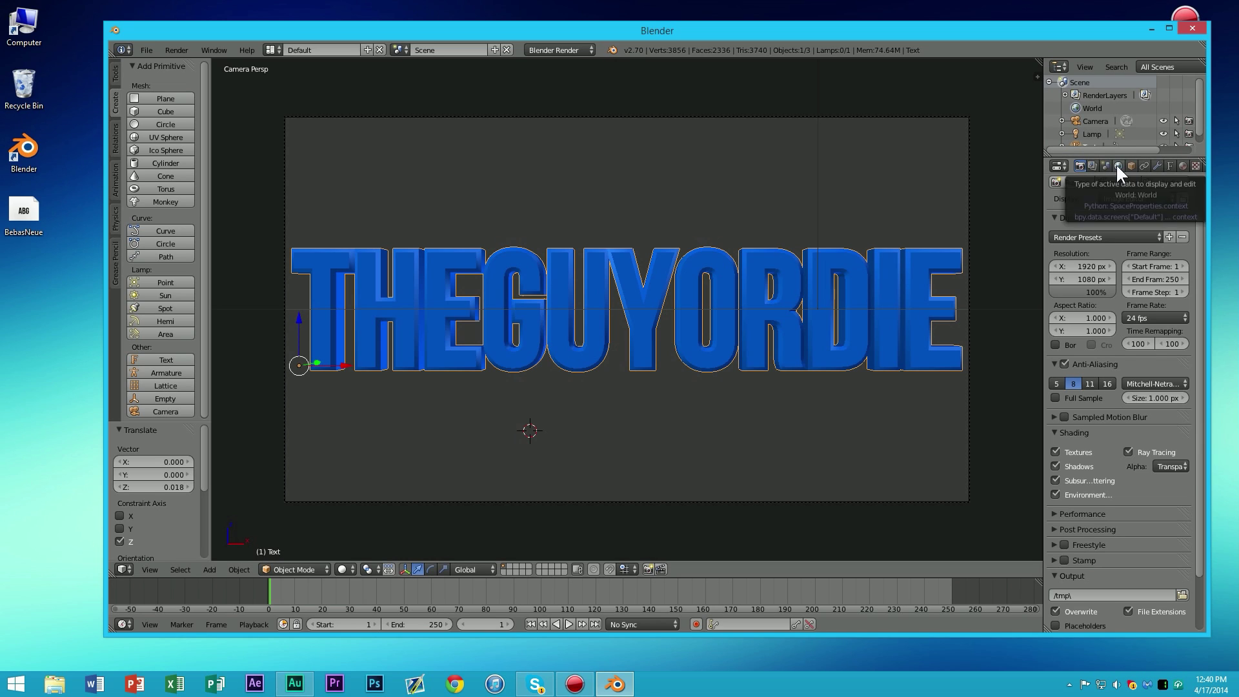
# Step: Enable ambient occlusion, environment lighting and indirect lighting for the world, with the gather method set to Approximate
pyautogui.click(1117, 165)
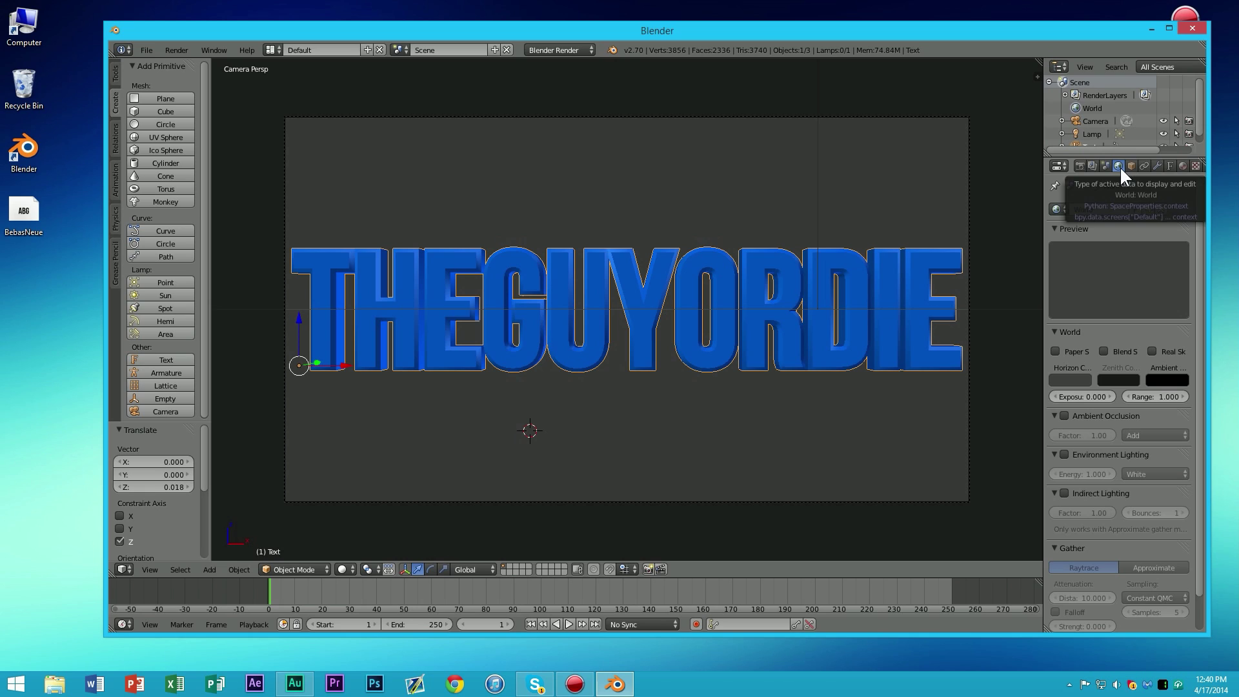
pyautogui.scroll(-2, 1100, 265)
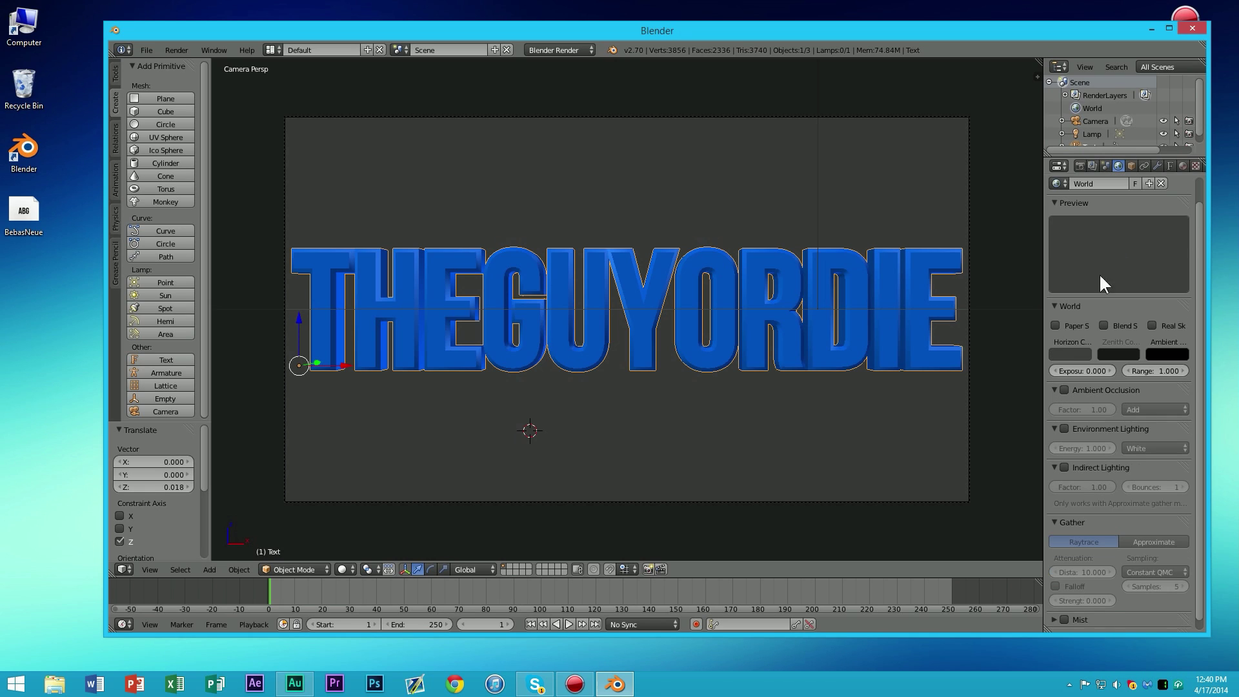
pyautogui.click(1065, 380)
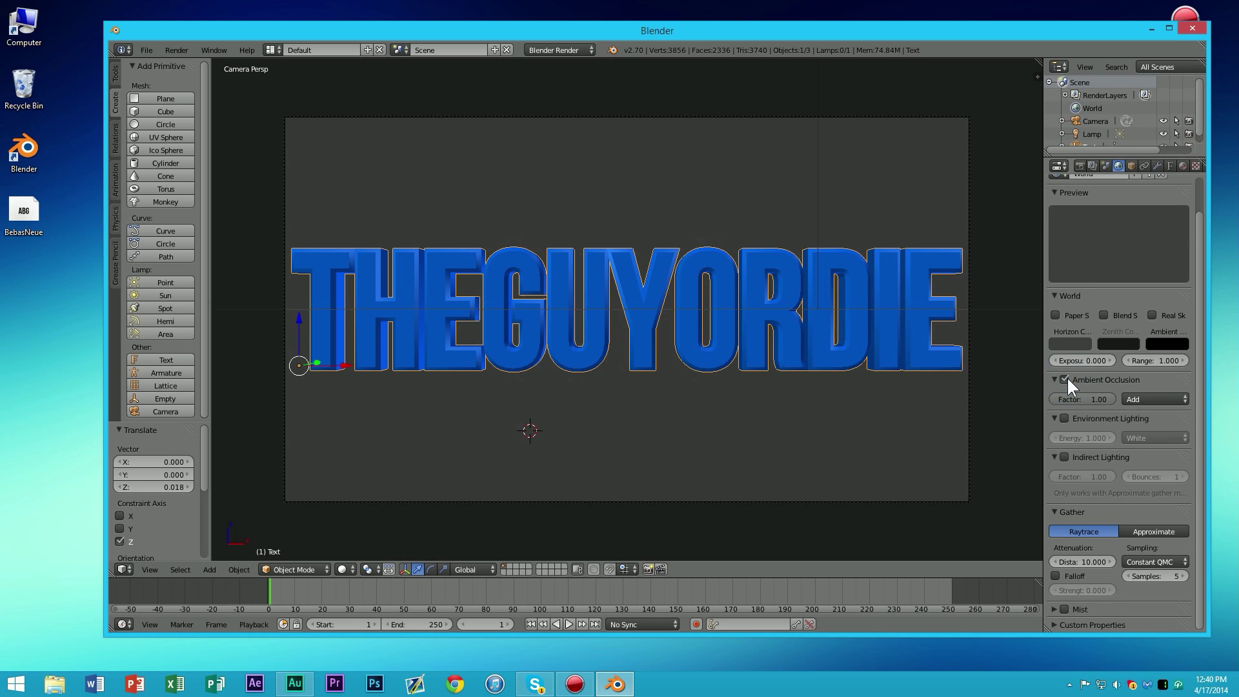
pyautogui.click(1066, 418)
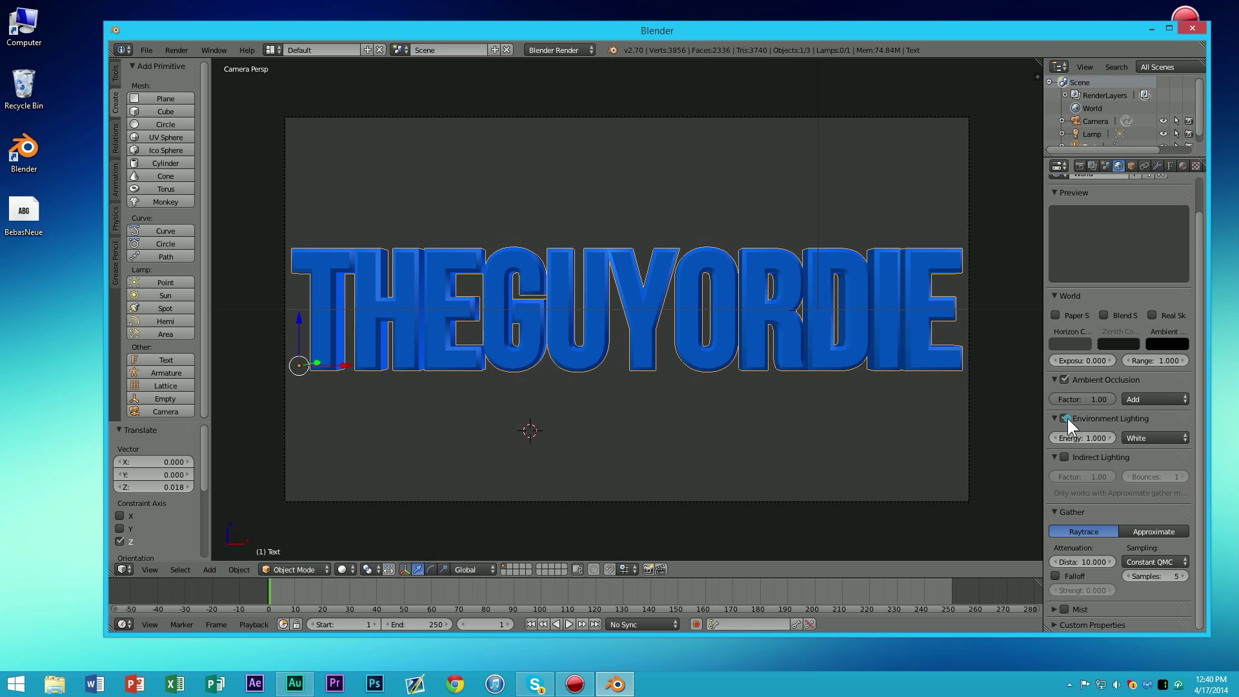
pyautogui.click(1070, 455)
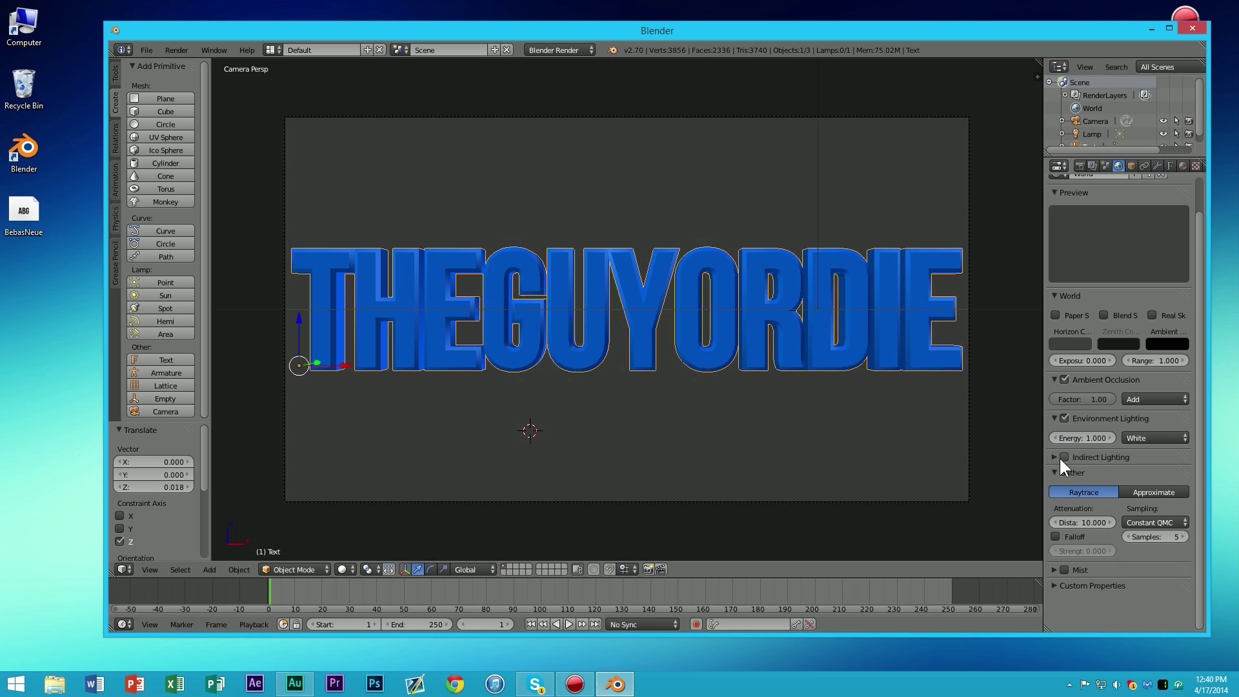
pyautogui.click(1050, 456)
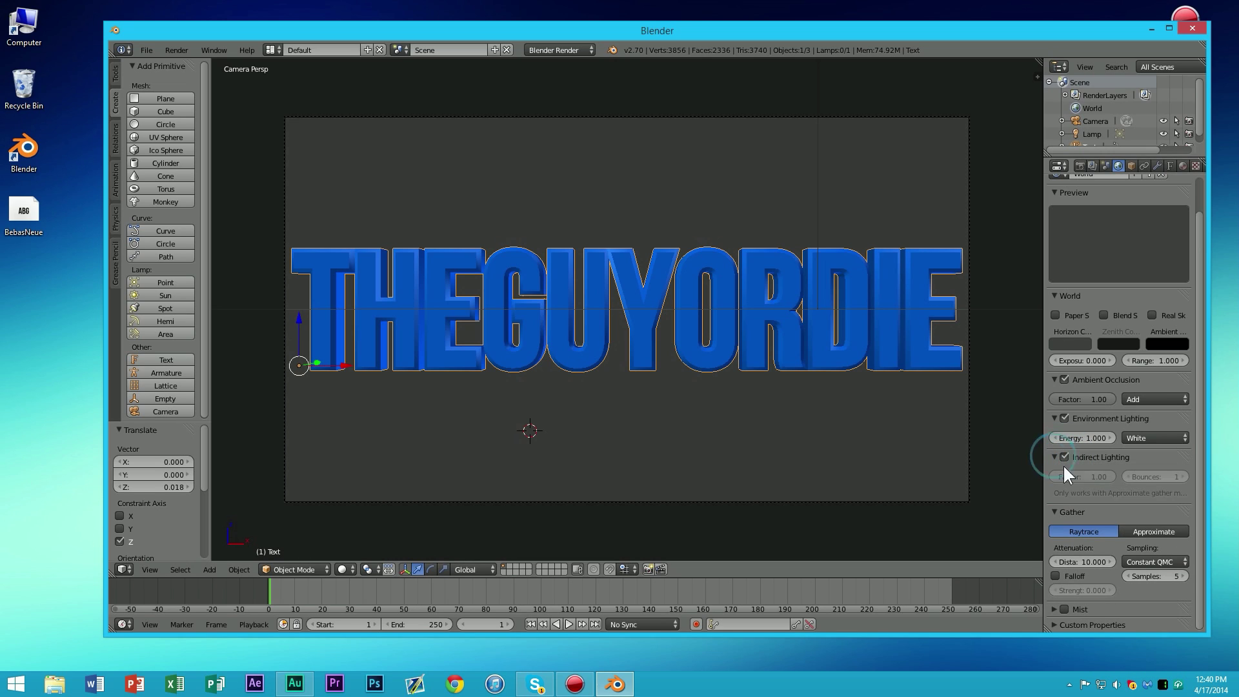
pyautogui.click(1144, 531)
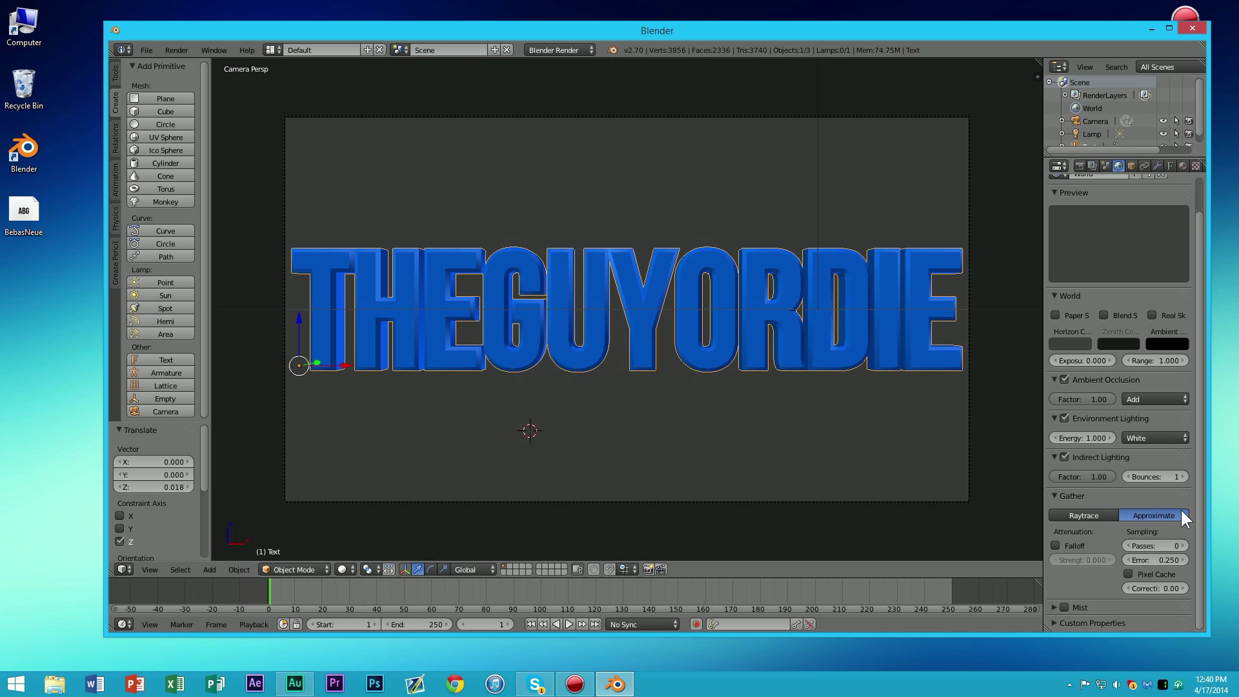
# Step: Render the relit text and save a copy of the image to the Desktop as untitled.png
pyautogui.click(1078, 166)
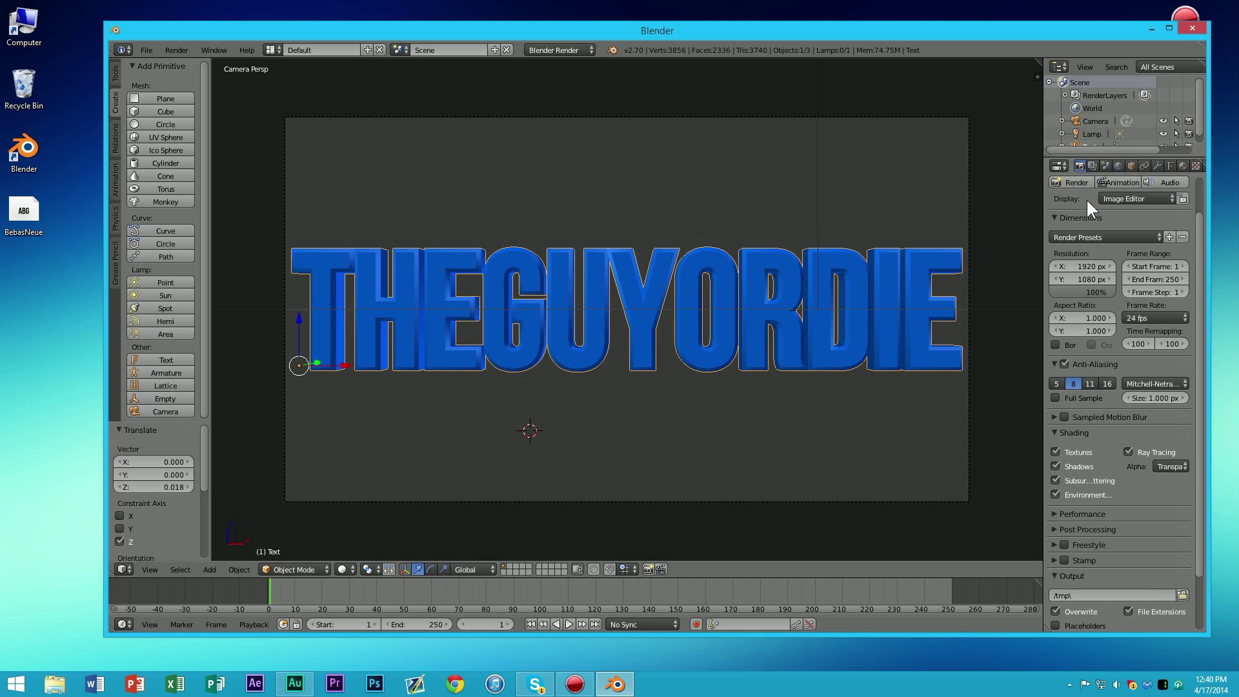
pyautogui.click(1077, 183)
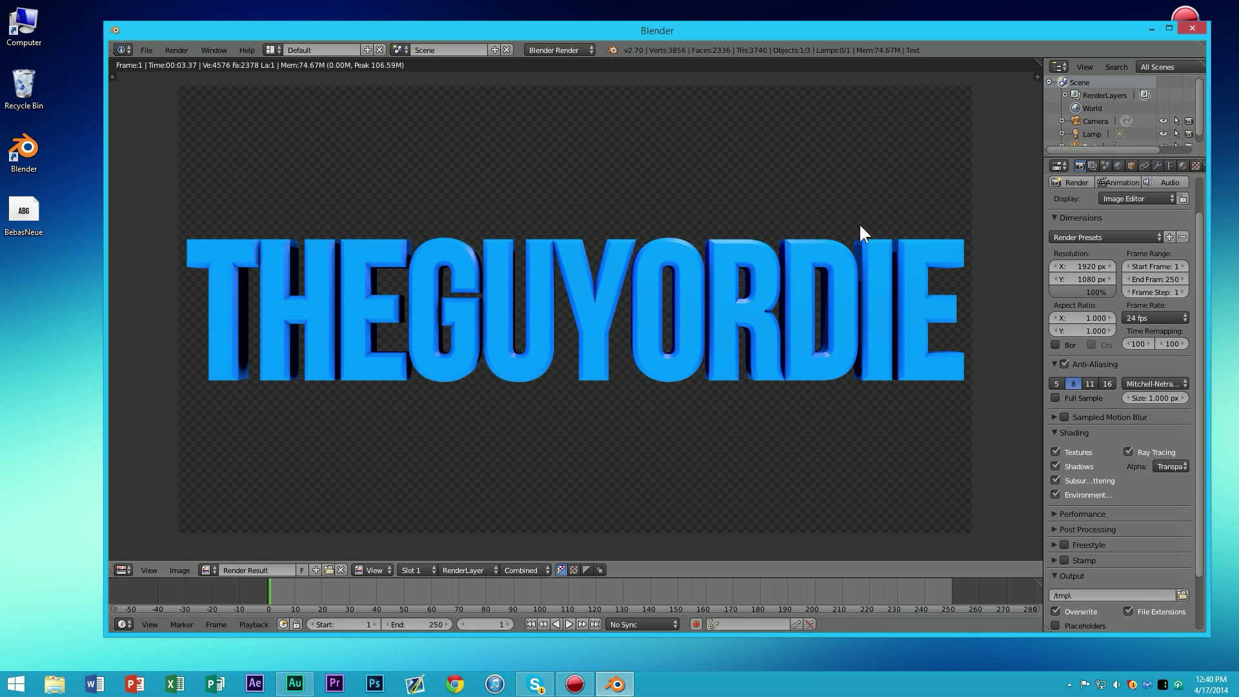
pyautogui.click(179, 571)
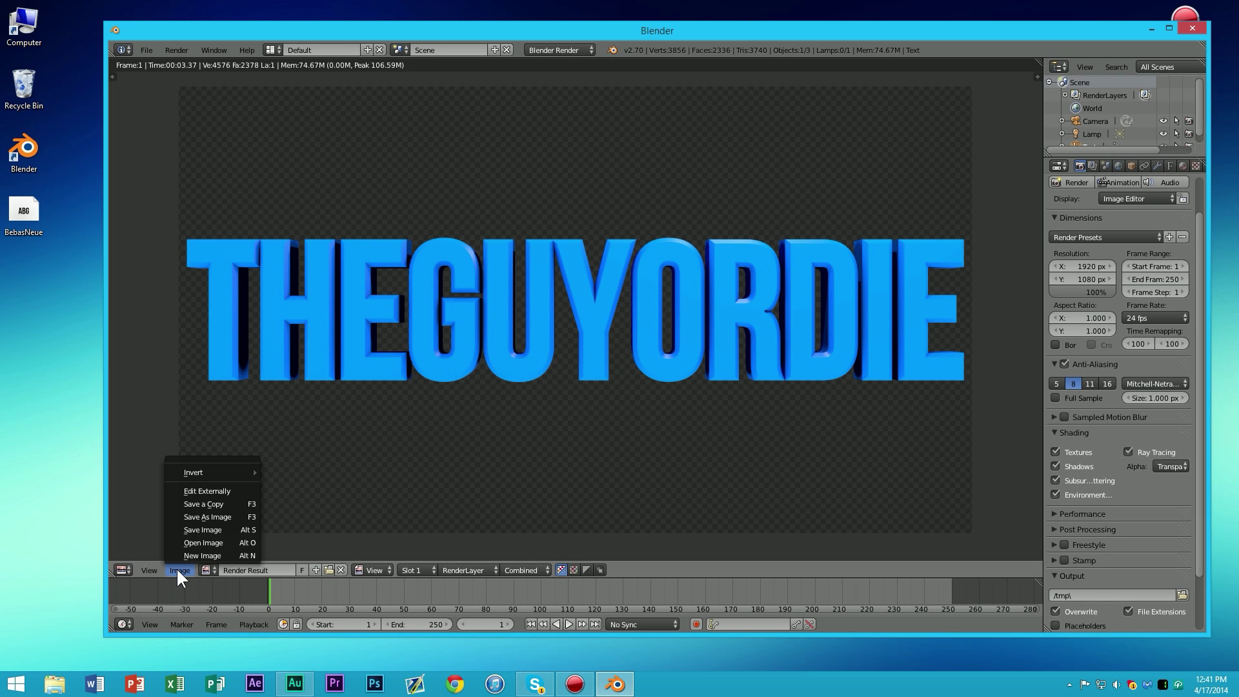
pyautogui.click(200, 505)
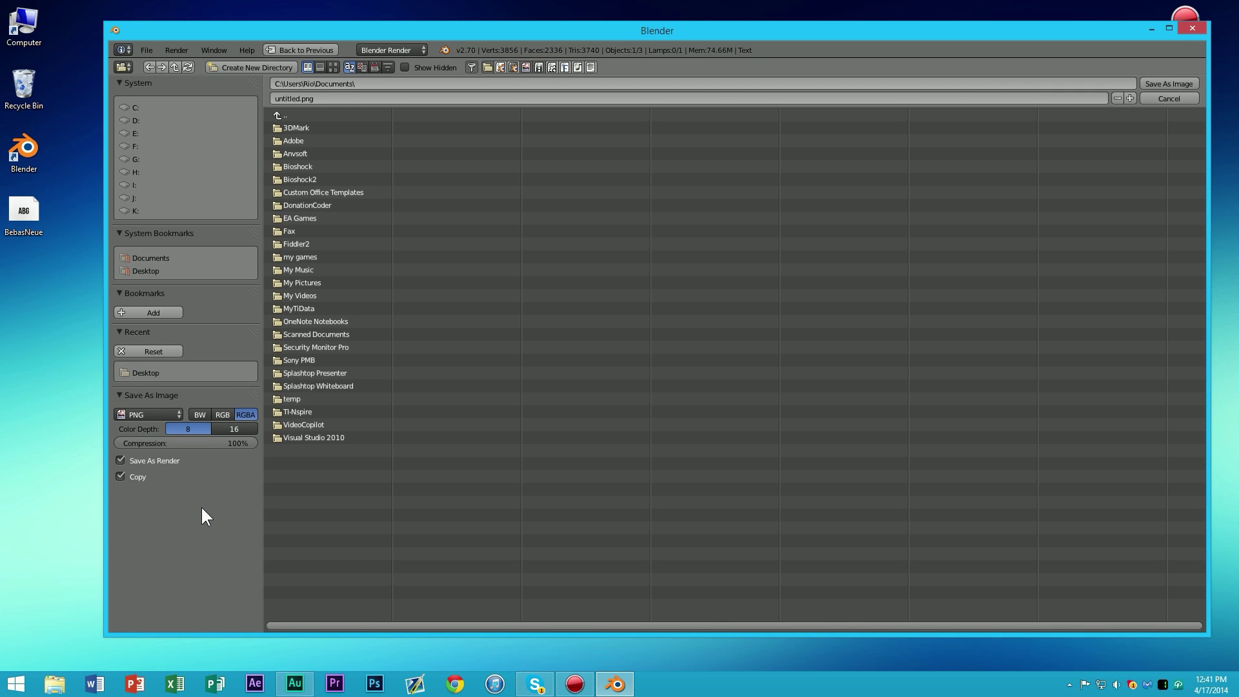
pyautogui.click(153, 270)
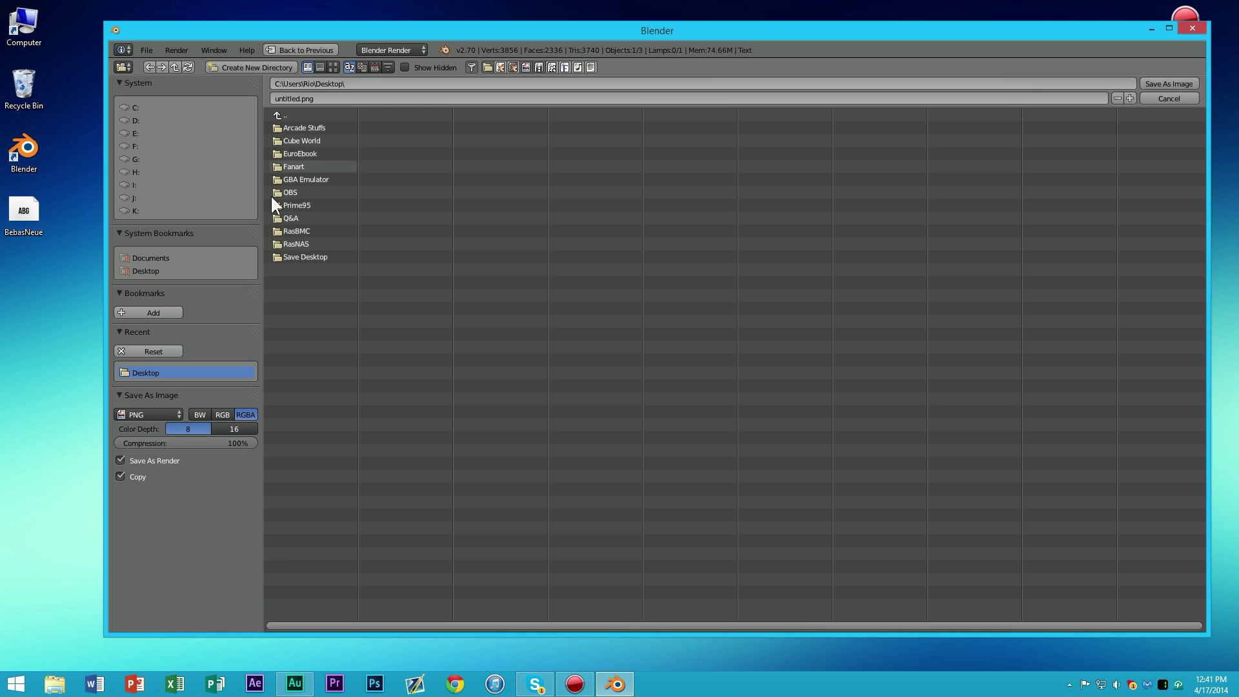
pyautogui.click(1157, 83)
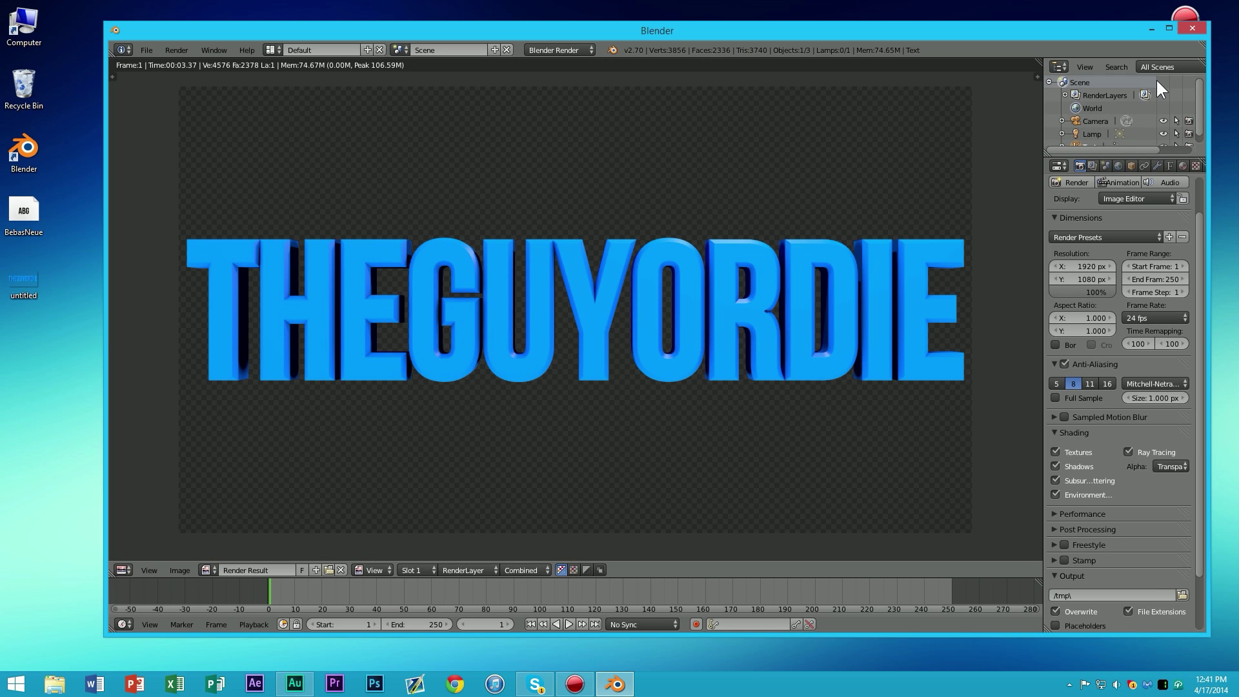
# Step: Open the saved untitled image in Windows Photo Viewer, examine the lettering up close, and close the viewer
pyautogui.doubleClick(11, 286)
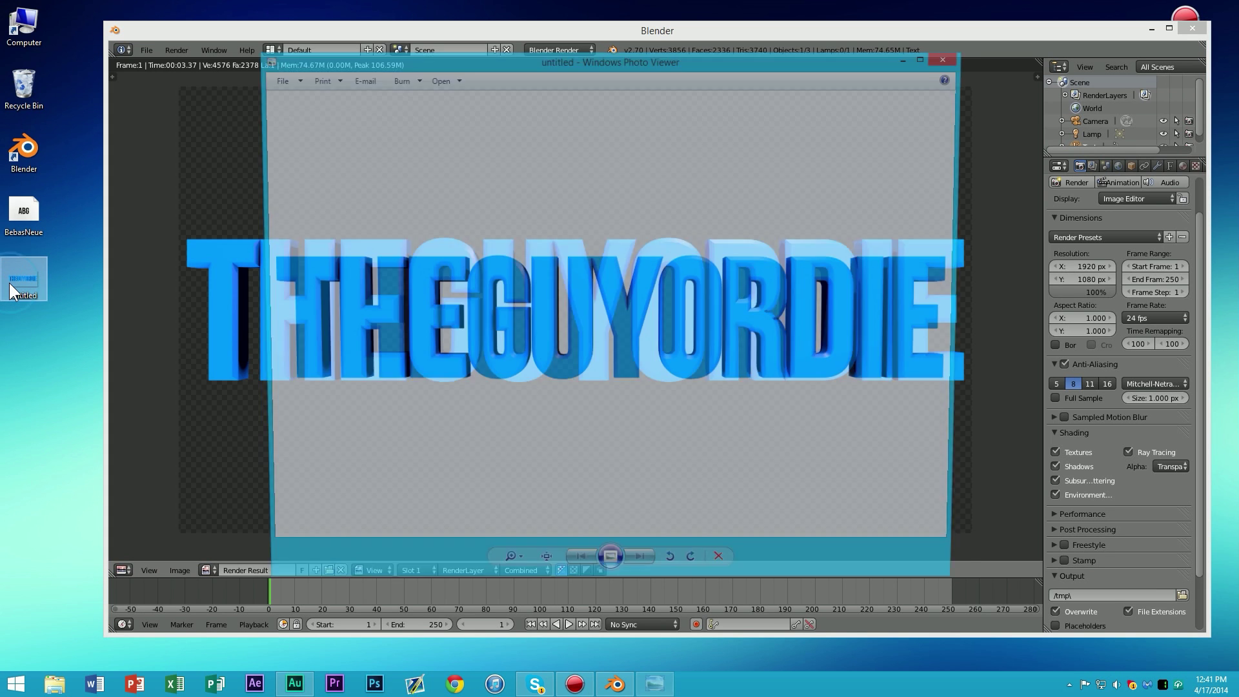
pyautogui.scroll(2, 529, 288)
pyautogui.scroll(-2, 531, 284)
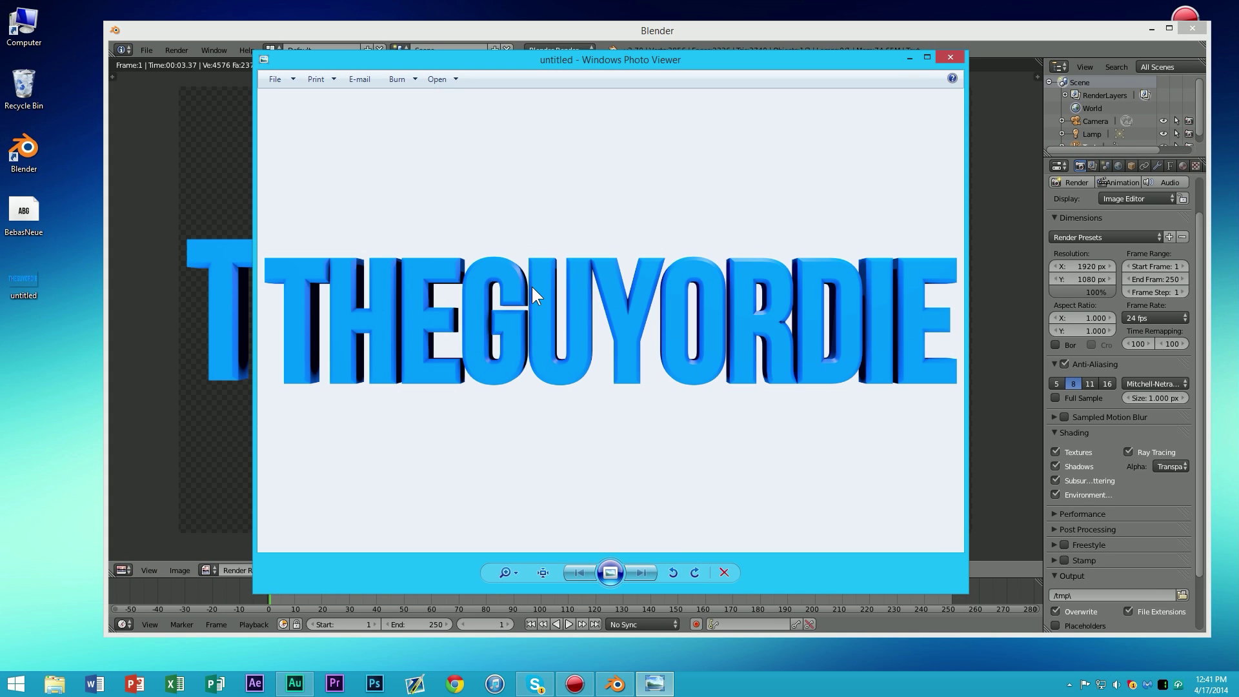
pyautogui.scroll(5, 769, 336)
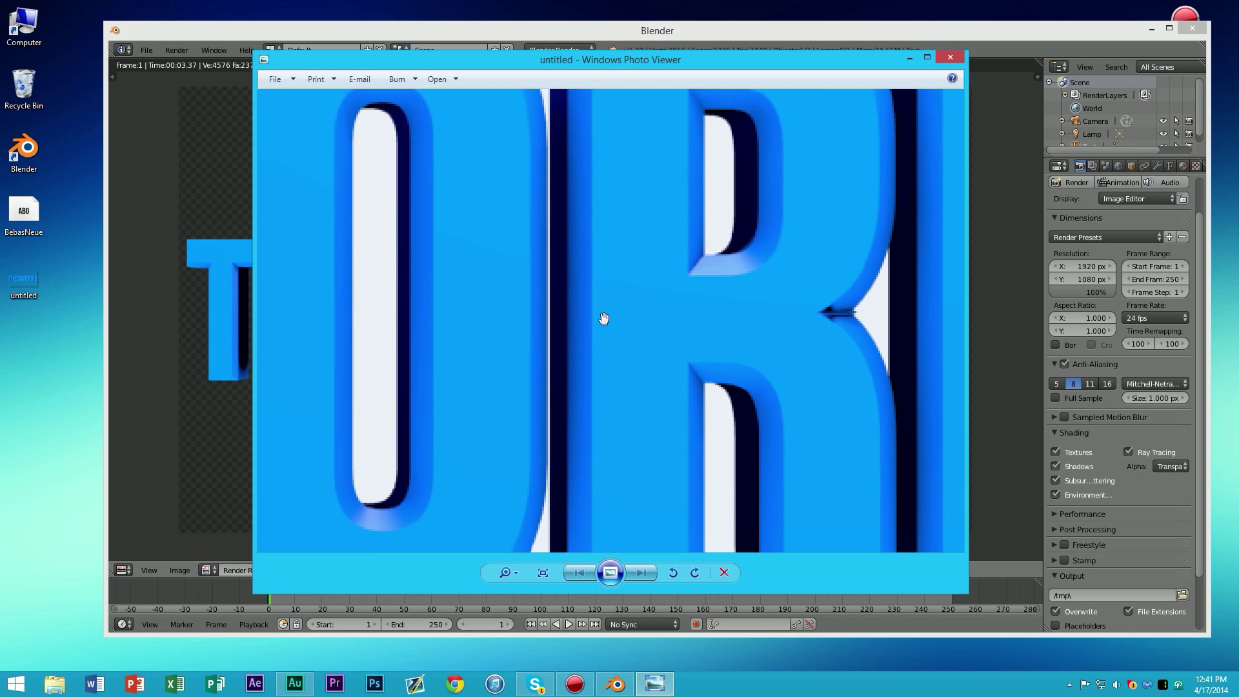
pyautogui.scroll(-5, 581, 323)
pyautogui.scroll(3, 543, 313)
pyautogui.scroll(-3, 542, 313)
pyautogui.scroll(5, 543, 312)
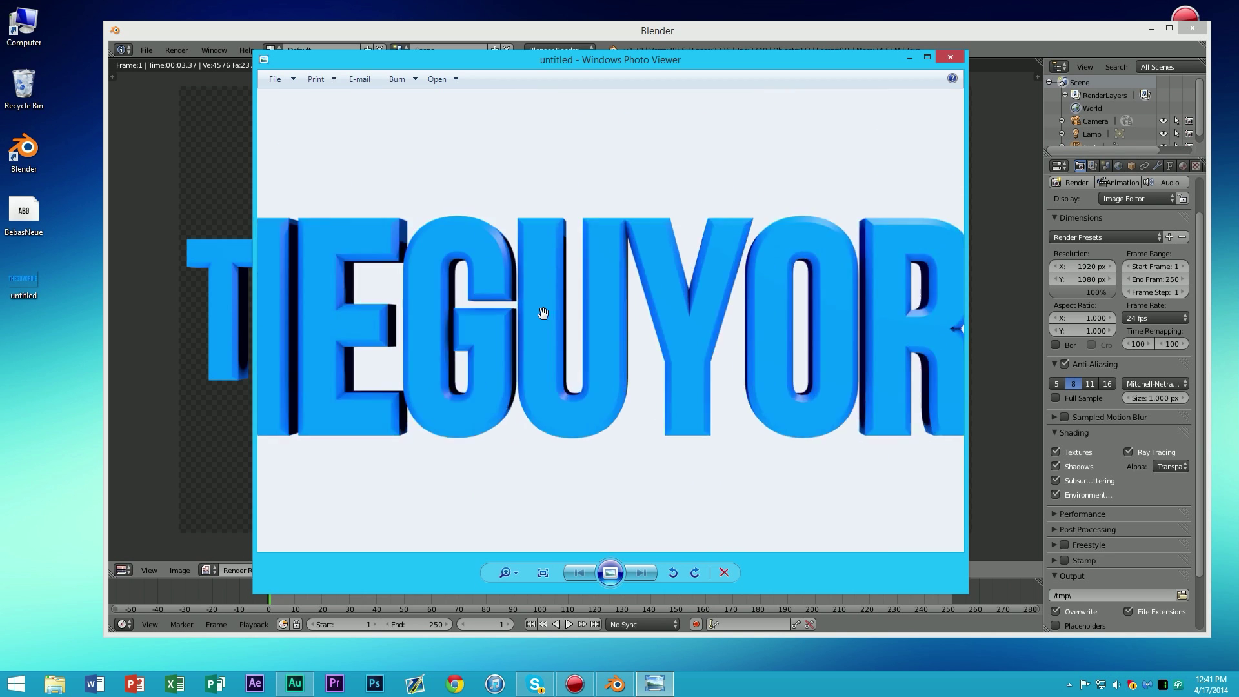
pyautogui.scroll(-2, 543, 312)
pyautogui.scroll(-3, 542, 313)
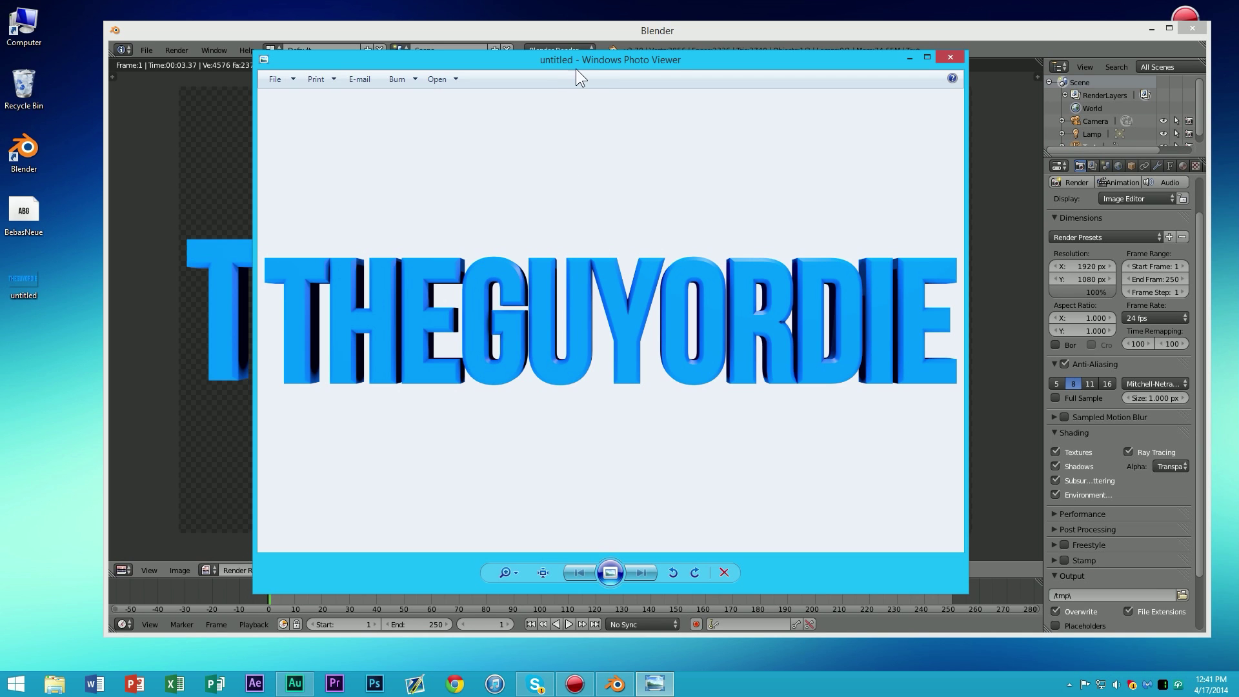
pyautogui.moveTo(576, 69); pyautogui.dragTo(849, 129)
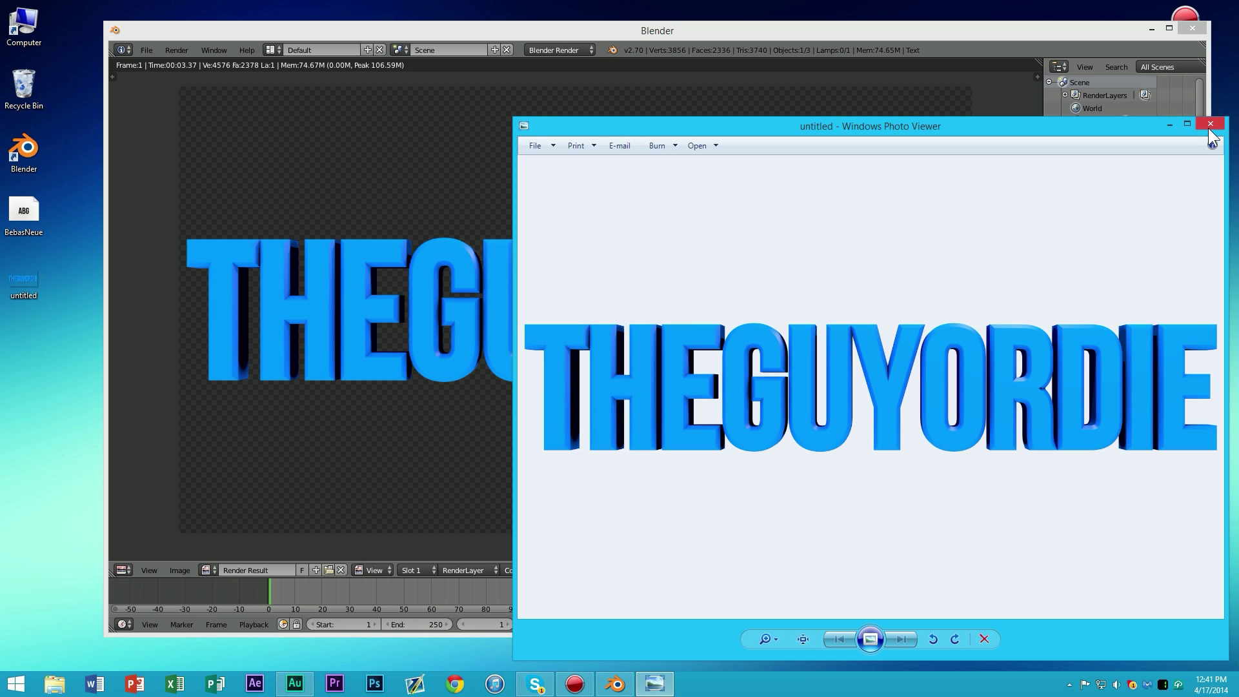
pyautogui.moveTo(1135, 132); pyautogui.dragTo(1137, 133)
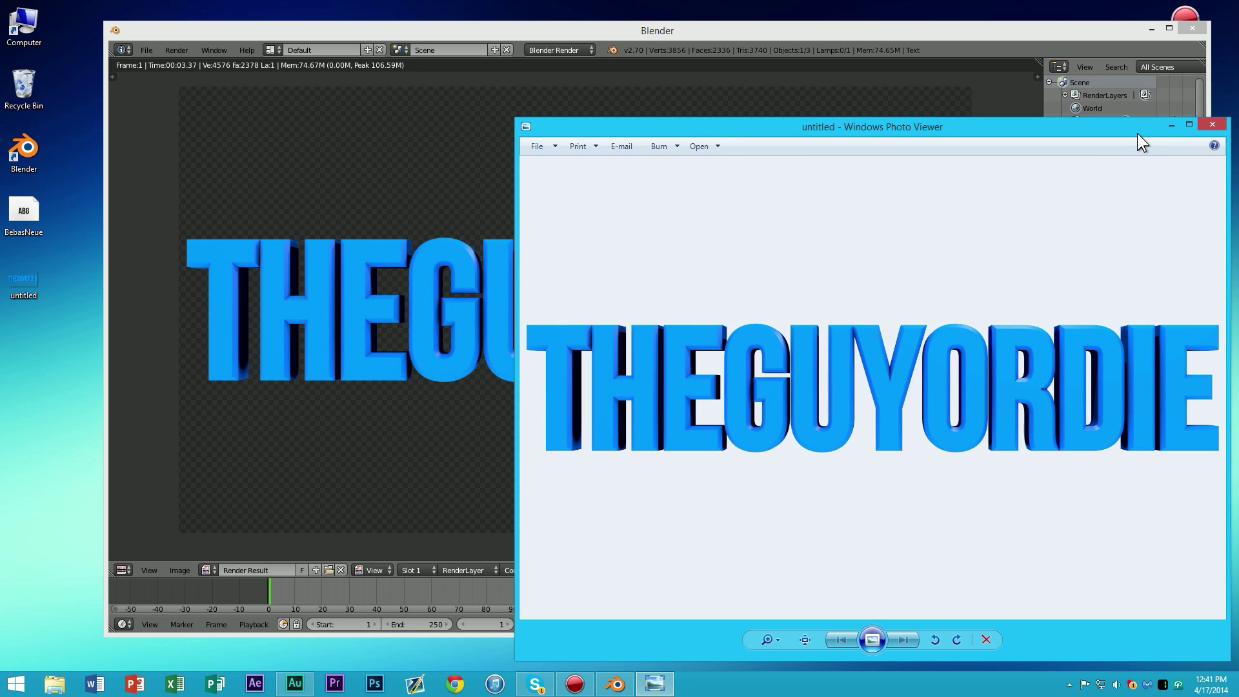
pyautogui.click(1219, 127)
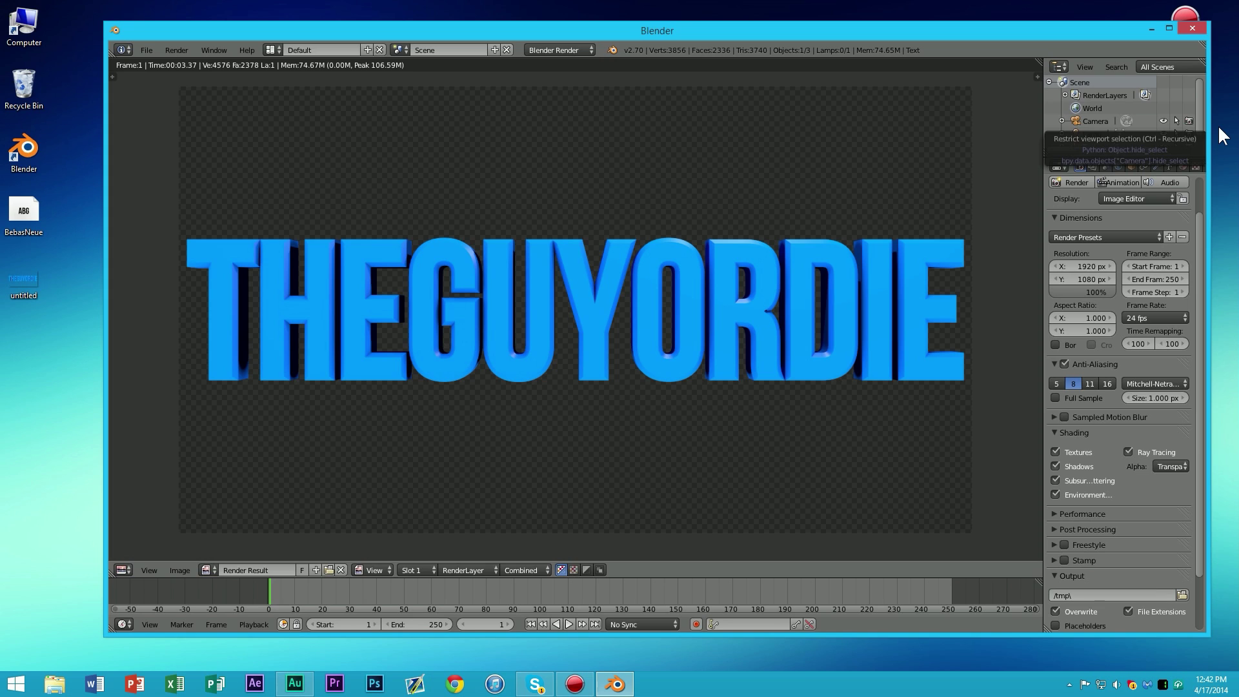
pyautogui.click(23, 281)
pyautogui.click(67, 289)
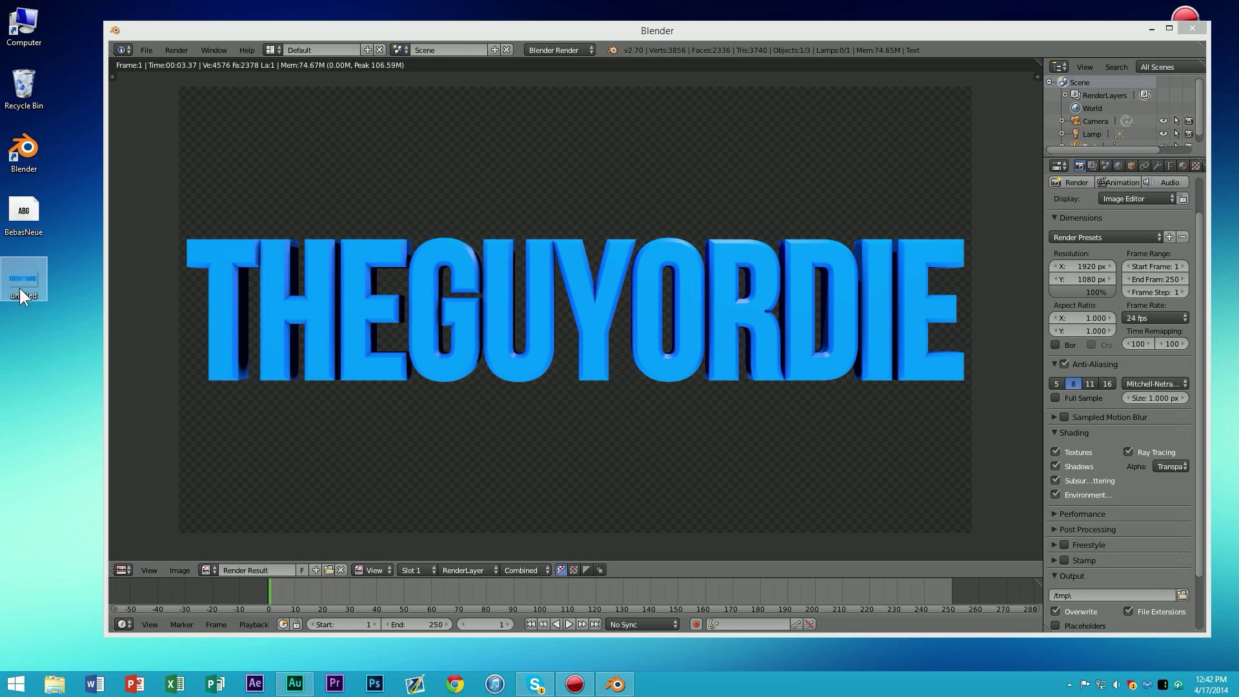
pyautogui.click(75, 273)
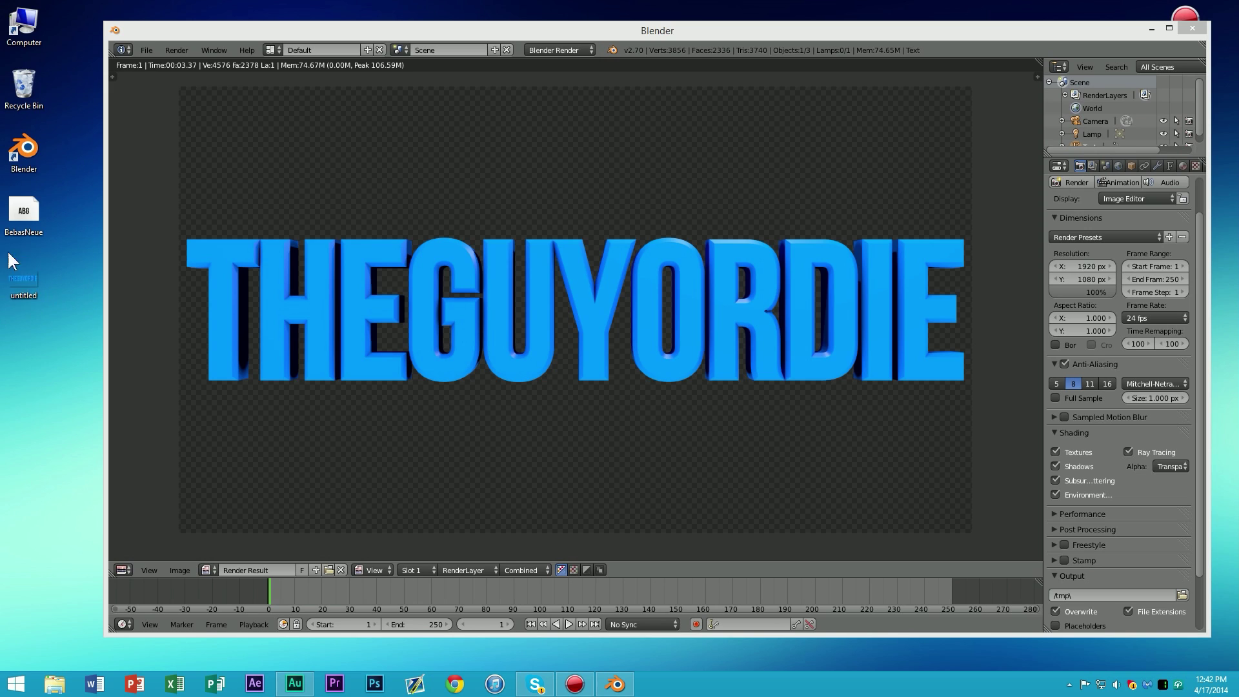